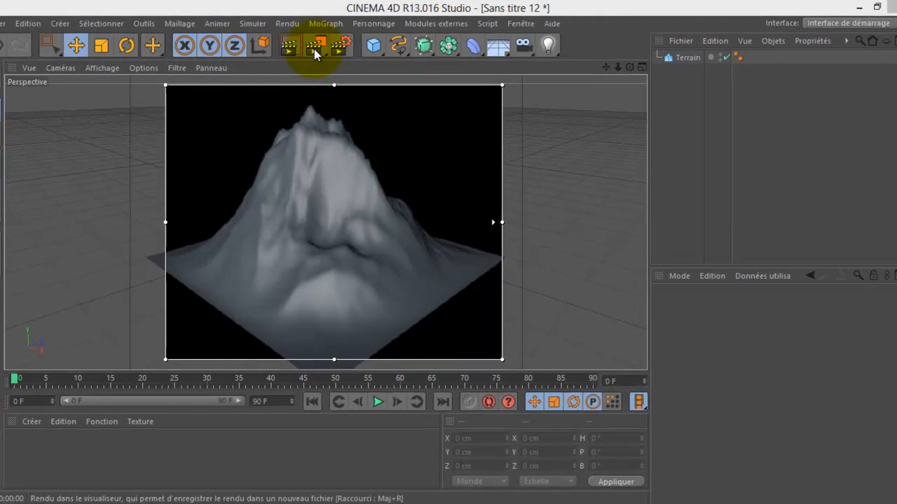
- Create a new material and apply it to the Terrain object
{"action": "left_click", "coordinate": [306, 6]}
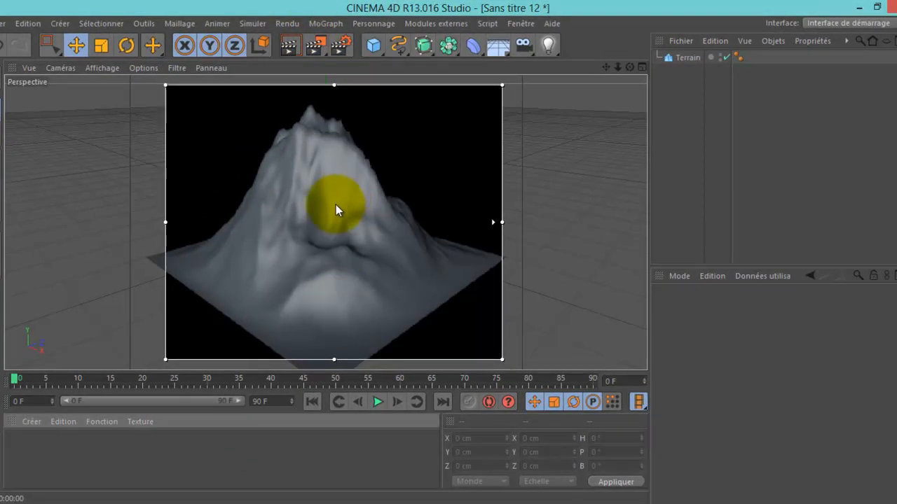
{"action": "double_click", "coordinate": [34, 447]}
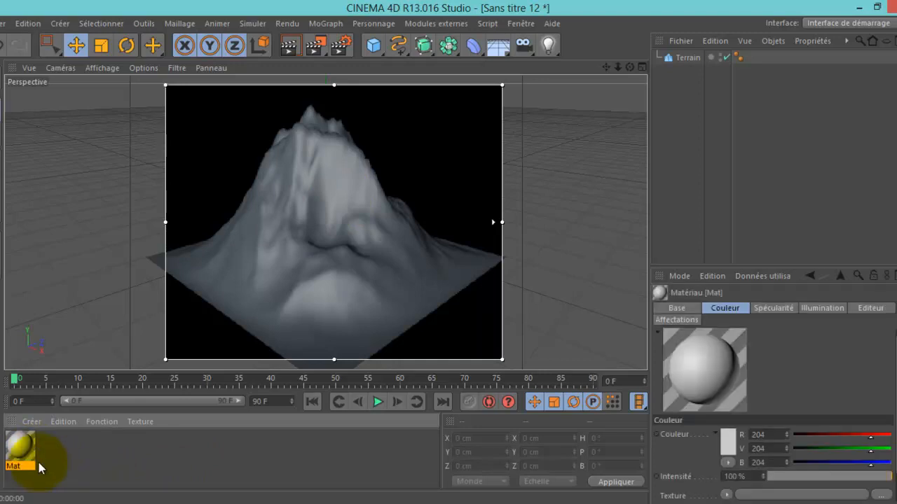
{"action": "left_click_drag", "start_coordinate": [22, 448], "coordinate": [686, 57]}
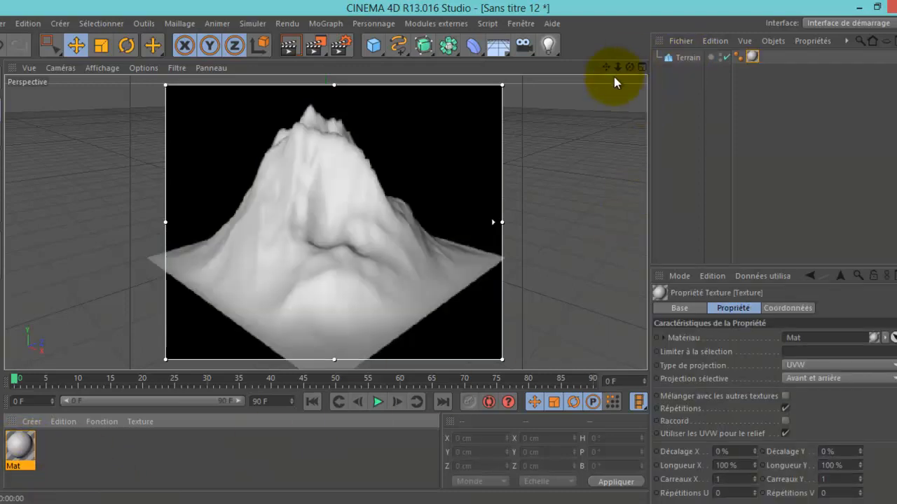
- Open the Mat material for editing and assign a Bruit texture to its Couleur channel
{"action": "double_click", "coordinate": [20, 451]}
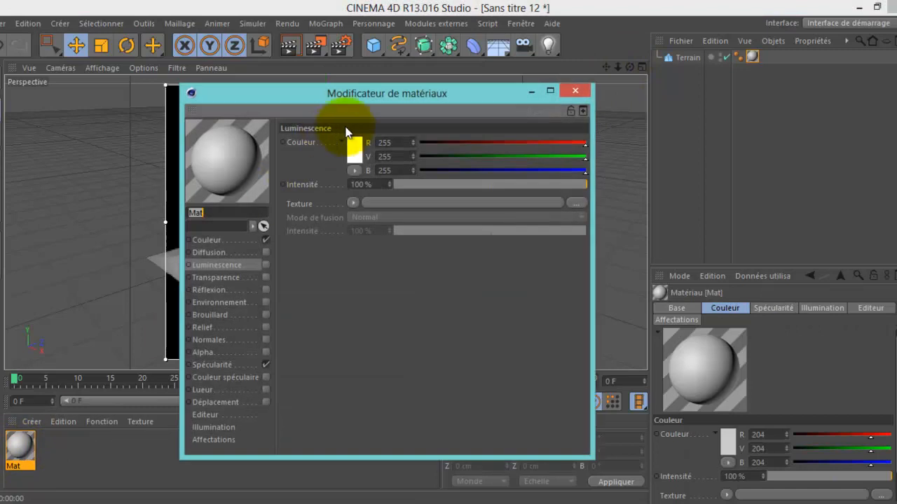
{"action": "left_click_drag", "start_coordinate": [318, 96], "coordinate": [616, 57]}
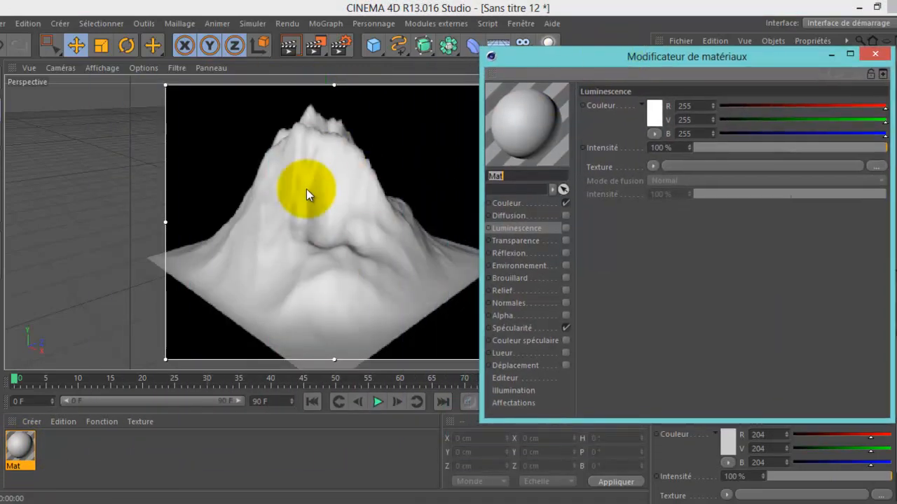
{"action": "left_click", "coordinate": [507, 203]}
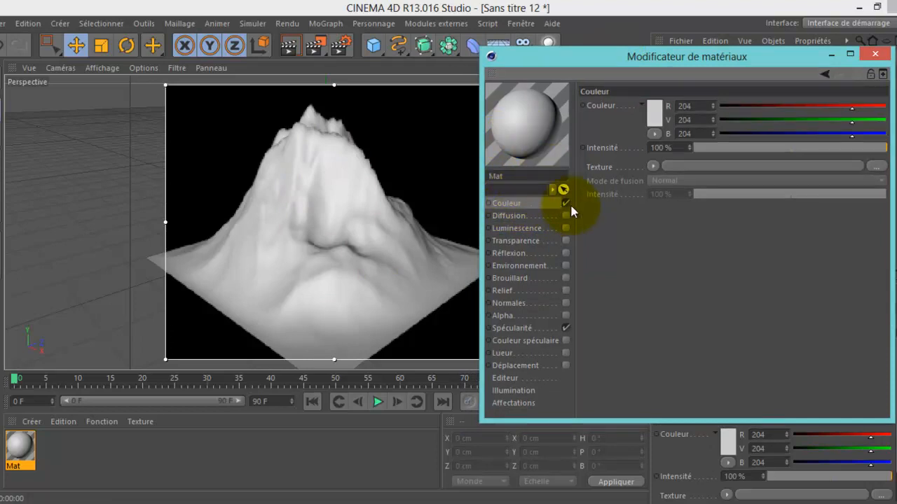
{"action": "left_click", "coordinate": [653, 167]}
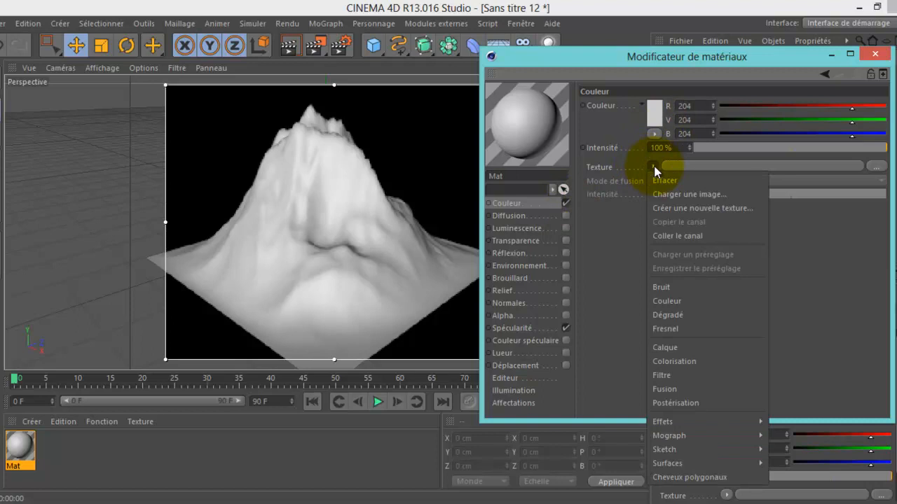
{"action": "left_click", "coordinate": [674, 287]}
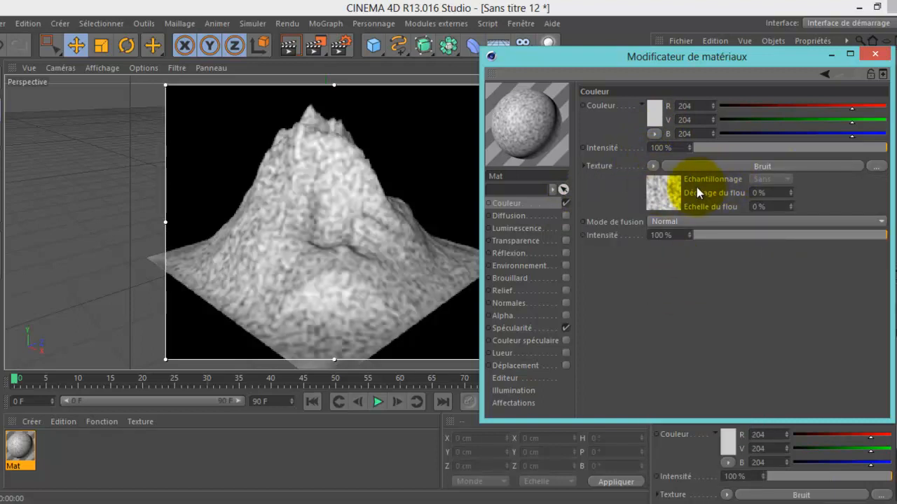
- Set the Couleur channel's noise type to Luka and its global scale to 600 %
{"action": "left_click", "coordinate": [665, 189]}
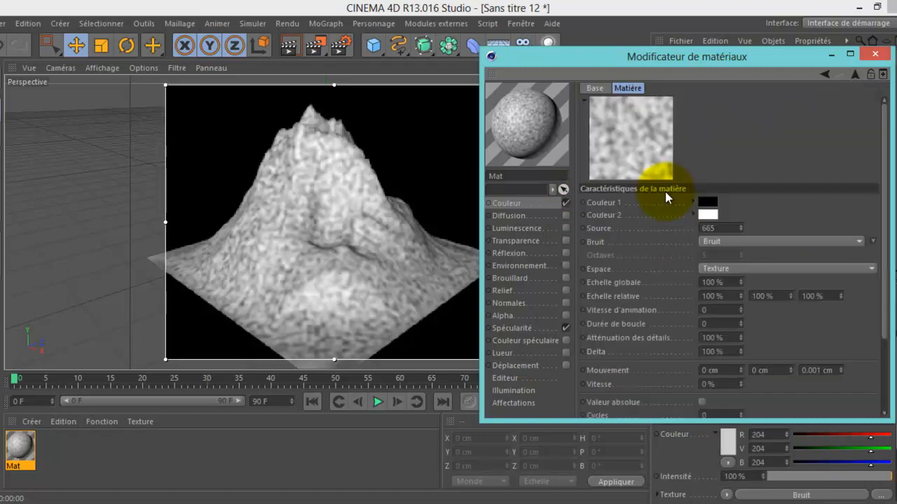
{"action": "left_click", "coordinate": [738, 241]}
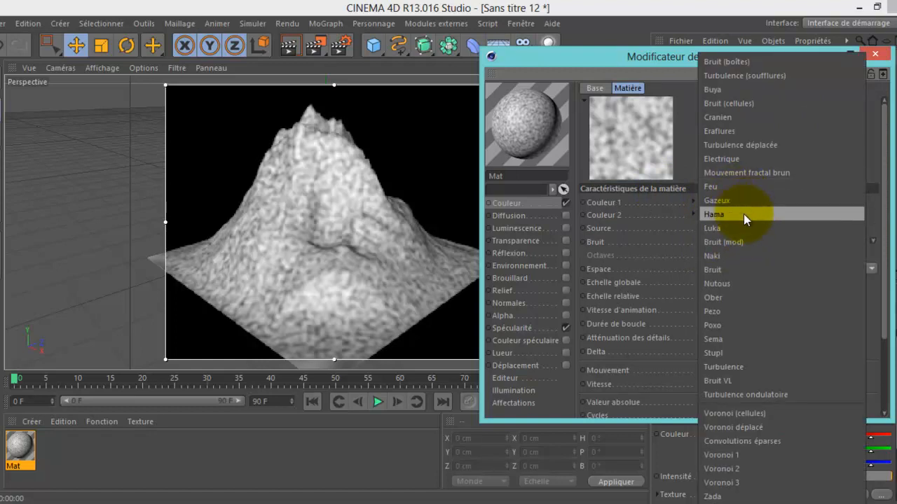
{"action": "left_click", "coordinate": [739, 228]}
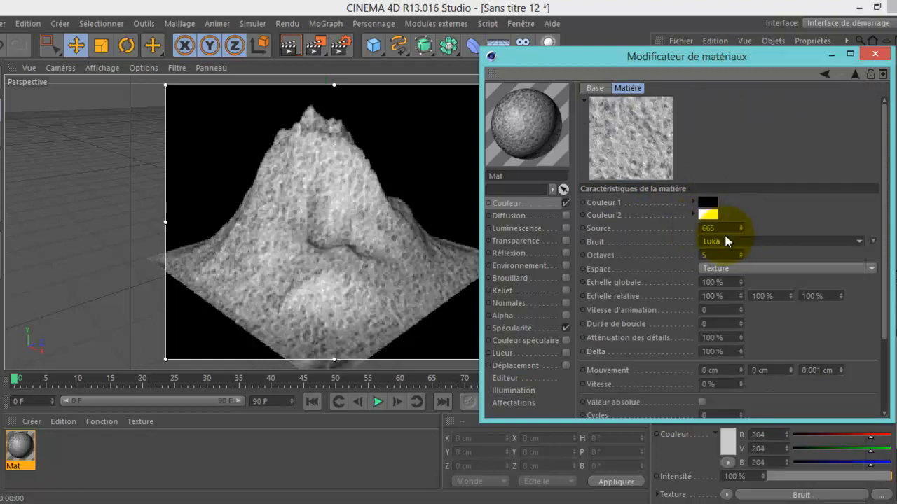
{"action": "double_click", "coordinate": [710, 282]}
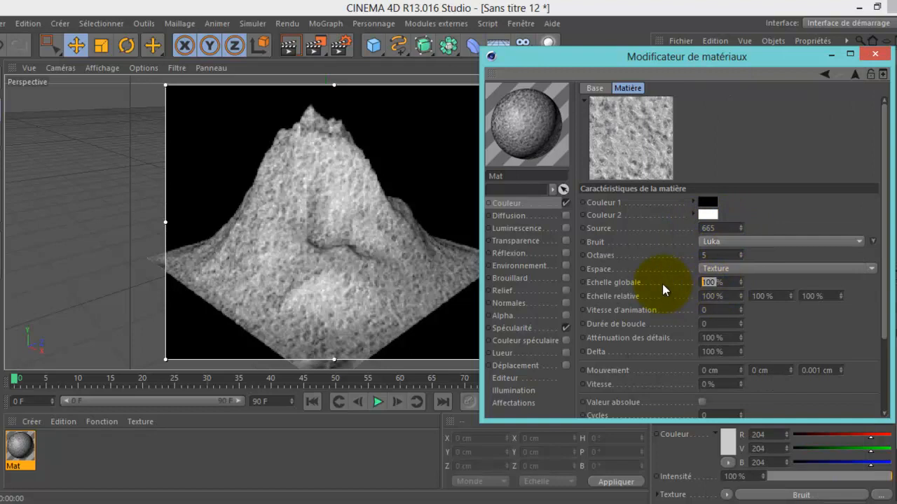
{"action": "type", "text": "600"}
{"action": "left_click", "coordinate": [796, 329]}
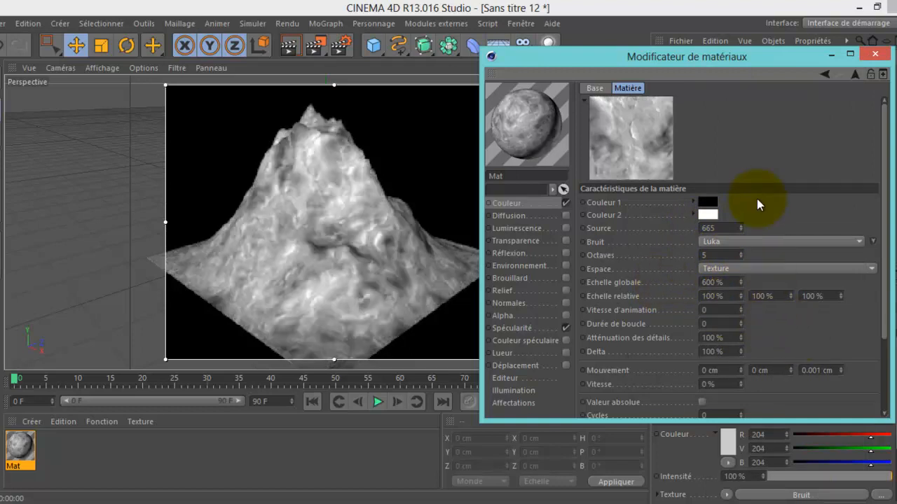
- Set Couleur 2 of the Couleur channel's noise to dark grey with RGB 93, 93, 93
{"action": "left_click", "coordinate": [715, 217]}
{"action": "left_click_drag", "start_coordinate": [623, 229], "coordinate": [623, 213]}
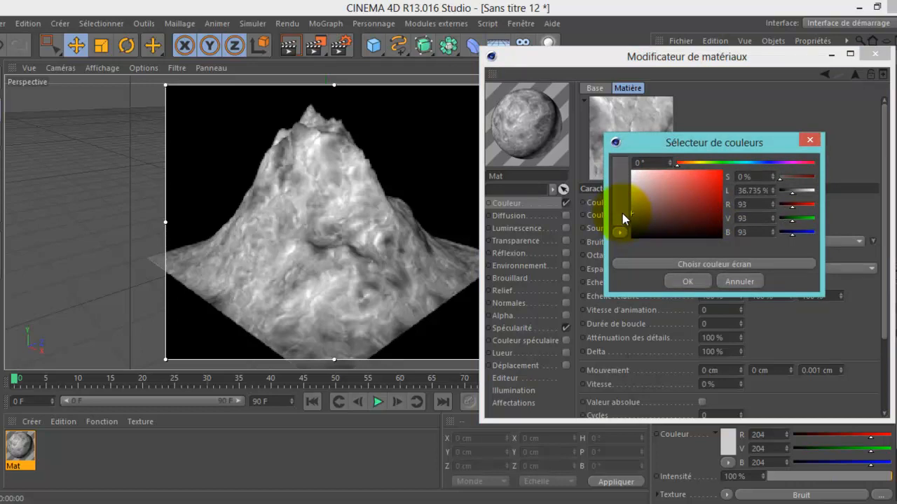
{"action": "left_click_drag", "start_coordinate": [704, 142], "coordinate": [763, 110]}
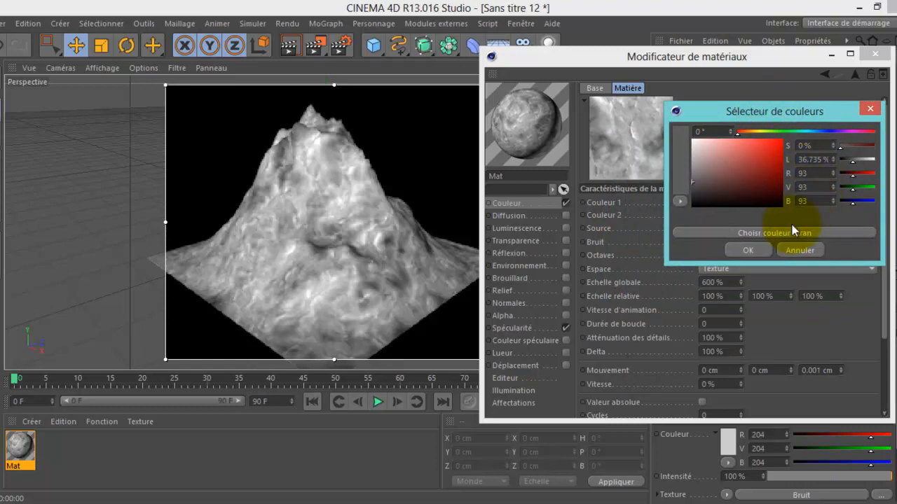
{"action": "left_click", "coordinate": [749, 250]}
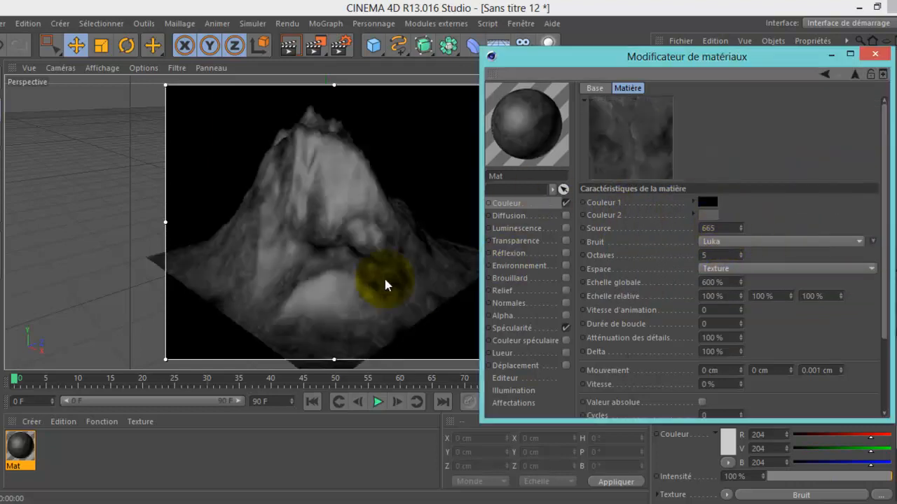
- Enable the material's Luminescence channel and assign a Bruit texture to it
{"action": "left_click", "coordinate": [530, 230]}
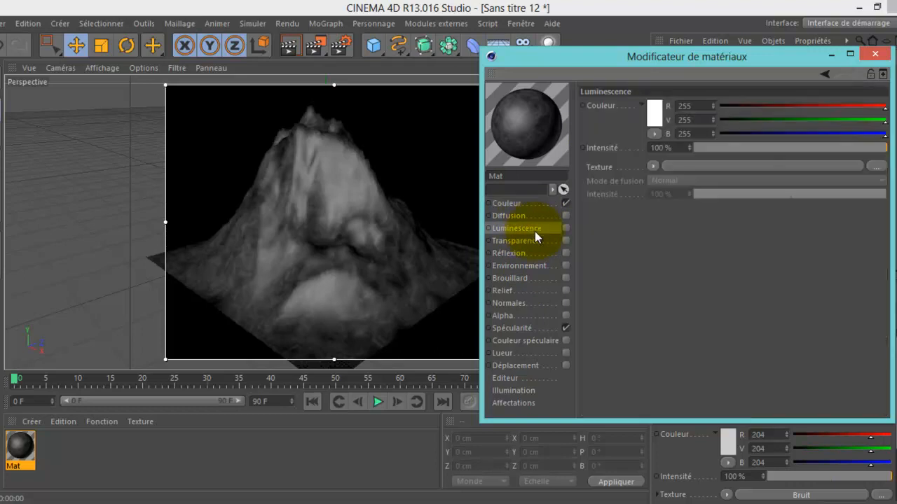
{"action": "left_click", "coordinate": [566, 228]}
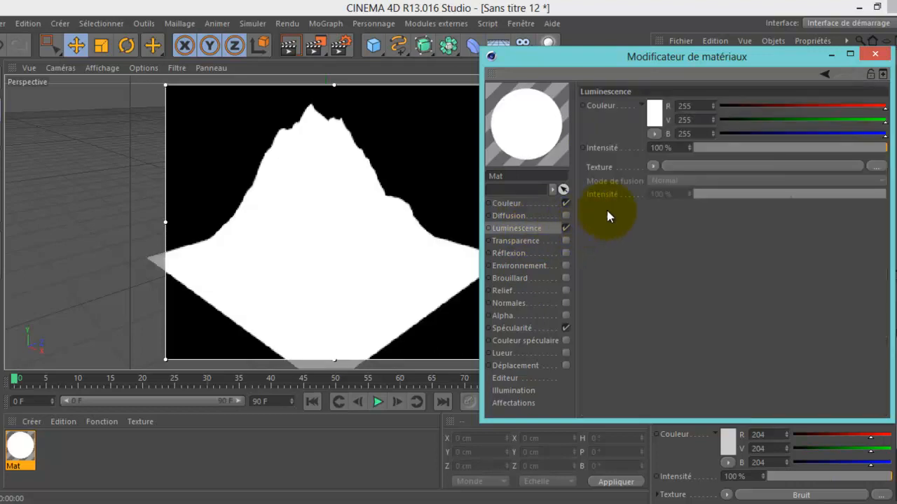
{"action": "left_click", "coordinate": [654, 166]}
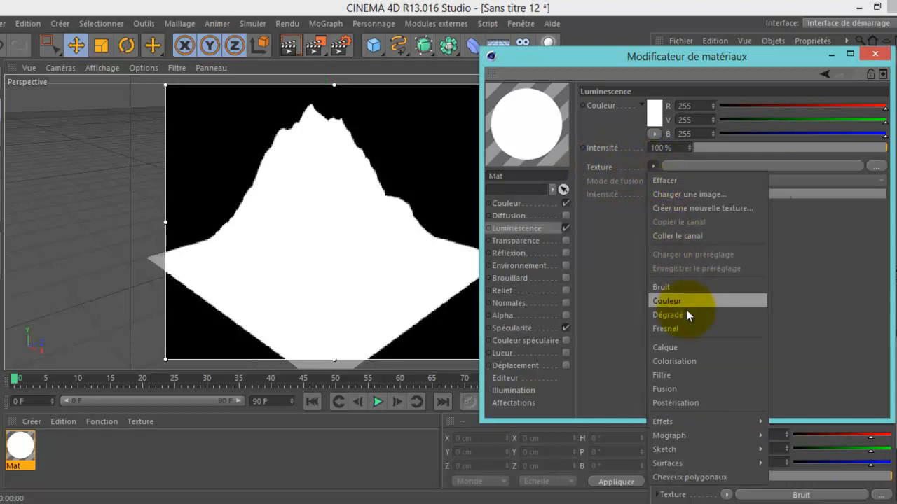
{"action": "left_click", "coordinate": [681, 365]}
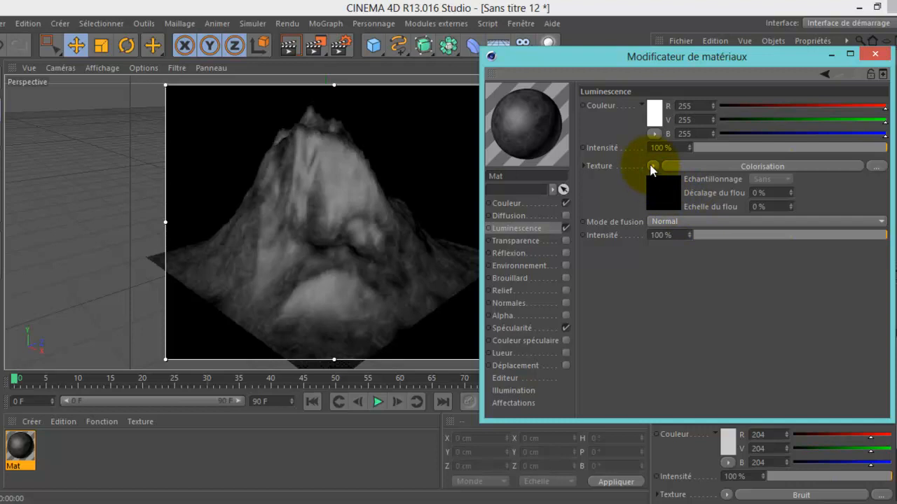
{"action": "left_click", "coordinate": [651, 167]}
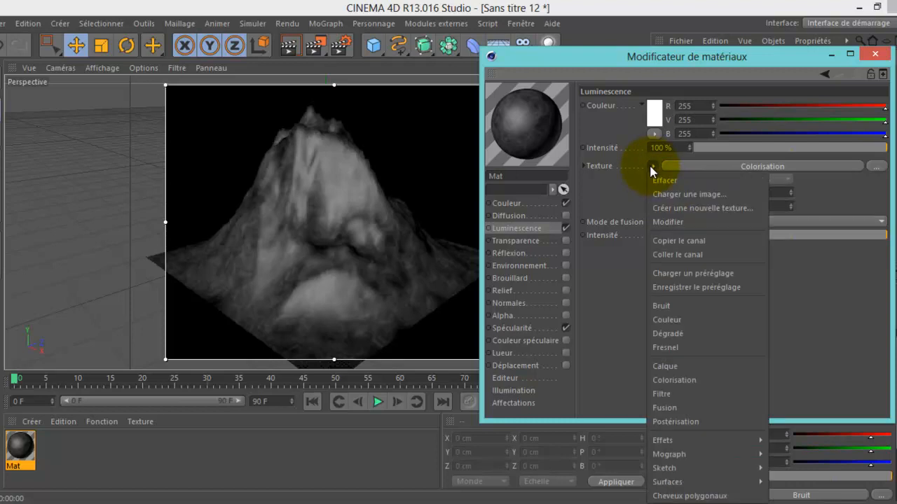
{"action": "left_click", "coordinate": [672, 305]}
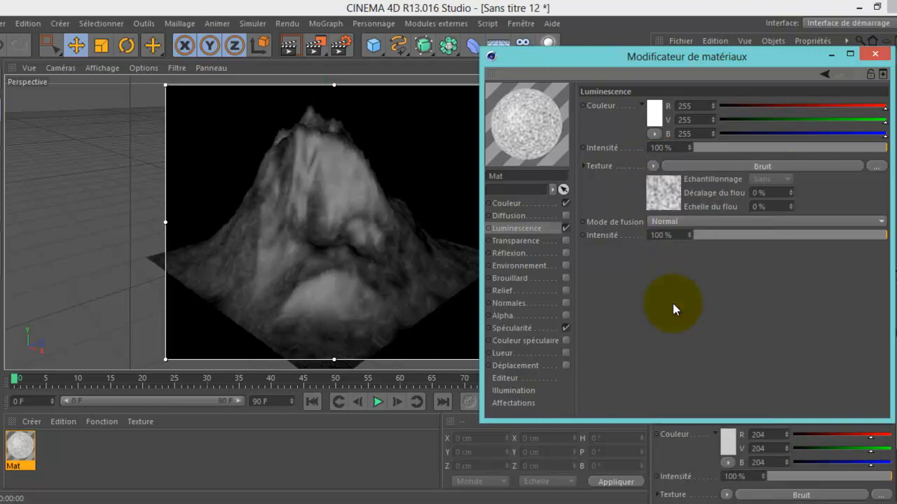
- Set the Luminescence noise type to Luka with a global scale of 600 %, and return to the channel's settings
{"action": "left_click", "coordinate": [662, 195]}
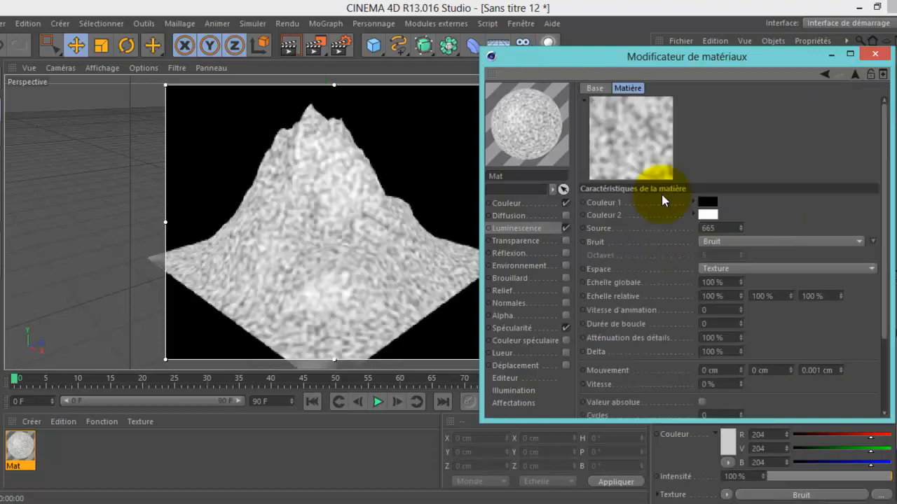
{"action": "left_click", "coordinate": [722, 240]}
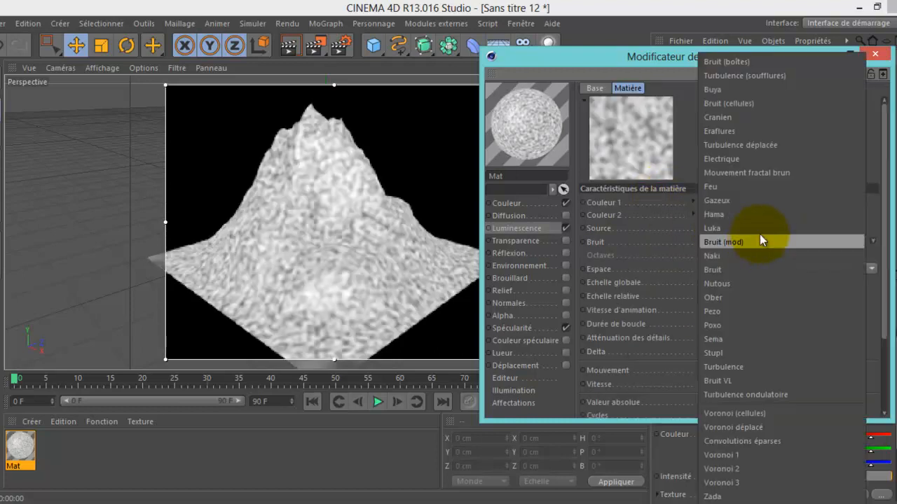
{"action": "left_click", "coordinate": [750, 227]}
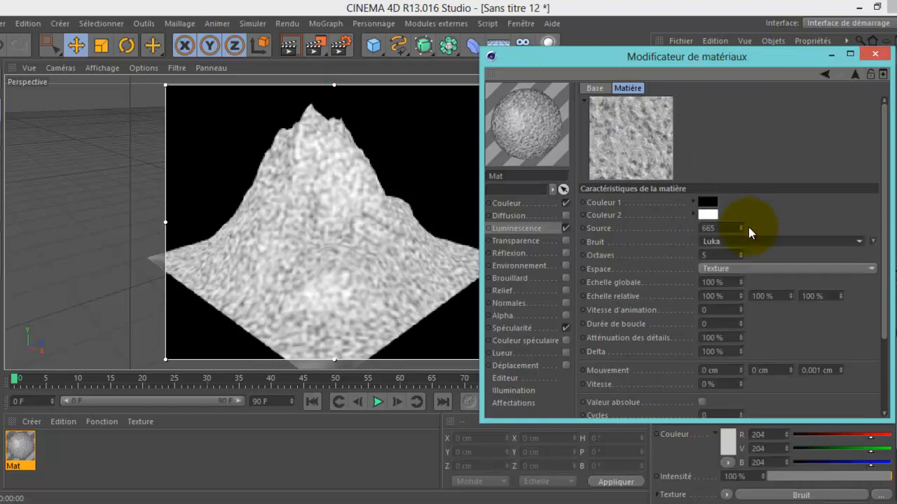
{"action": "double_click", "coordinate": [715, 282]}
{"action": "type", "text": "600"}
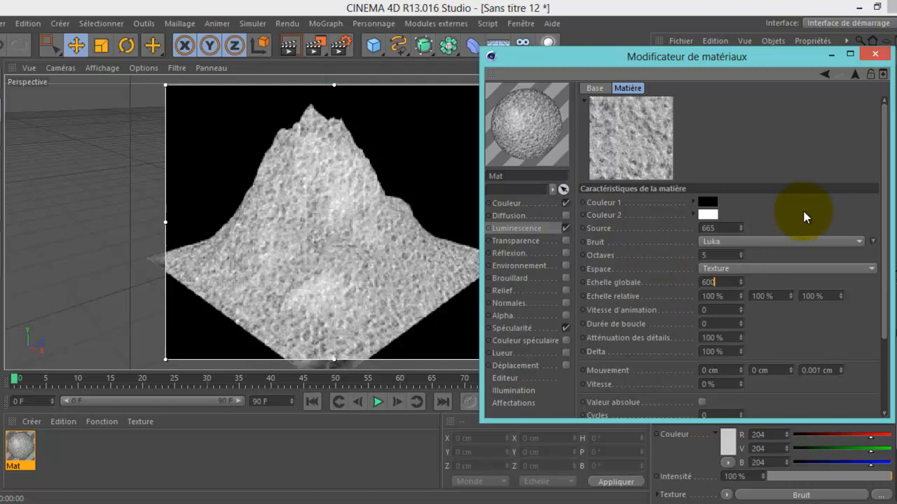
{"action": "key", "text": "Return"}
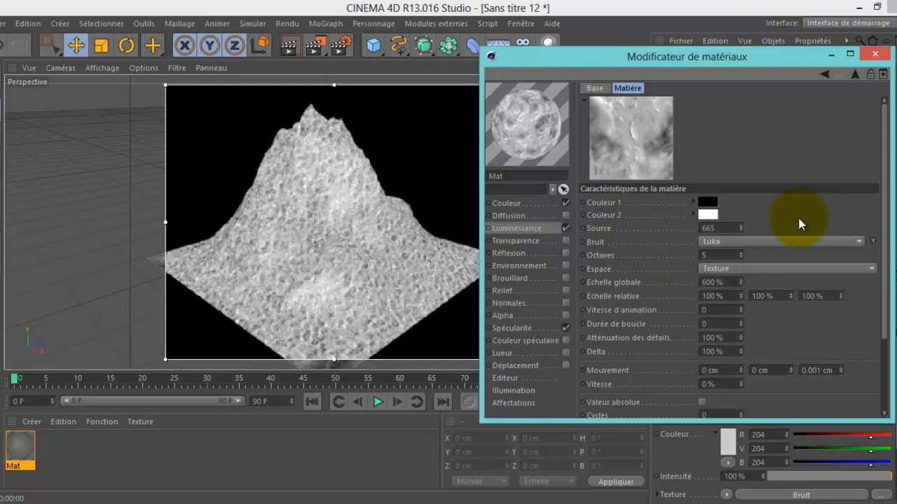
{"action": "left_click", "coordinate": [825, 75]}
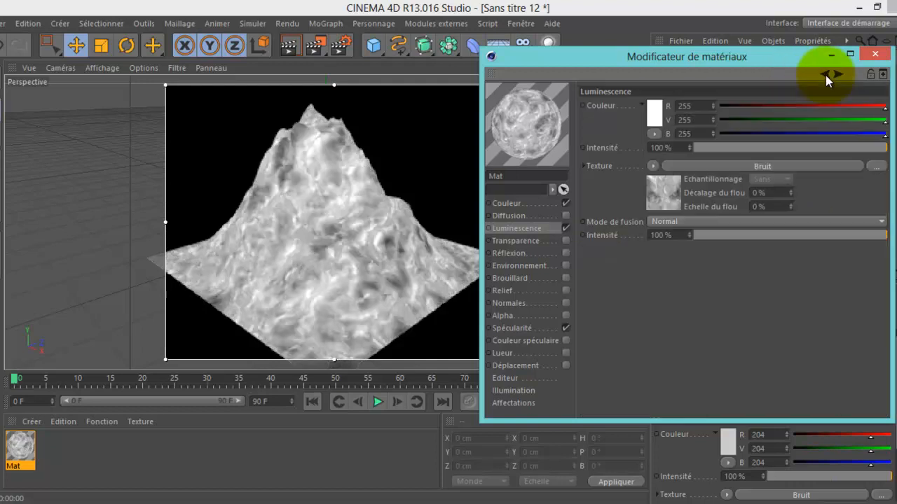
- Add a Colorisation shader over the Luminescence channel's noise texture and open its settings
{"action": "left_click", "coordinate": [653, 167]}
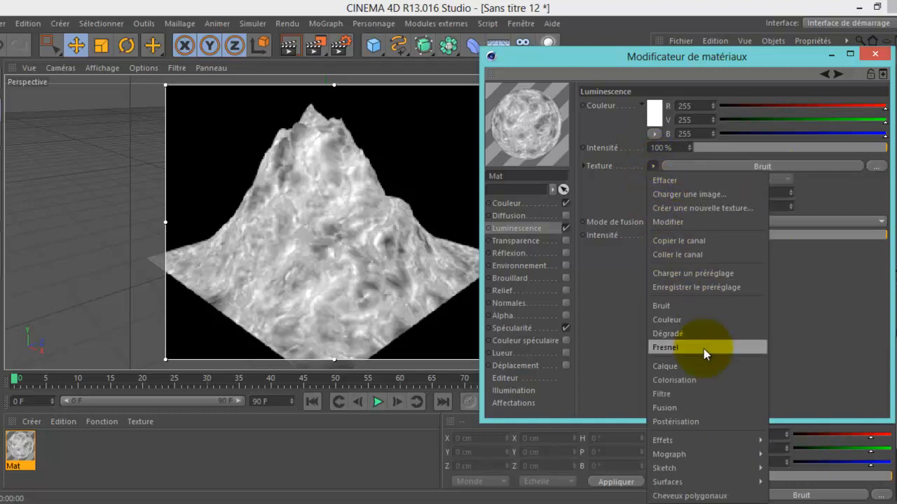
{"action": "left_click", "coordinate": [695, 383]}
{"action": "left_click", "coordinate": [662, 190]}
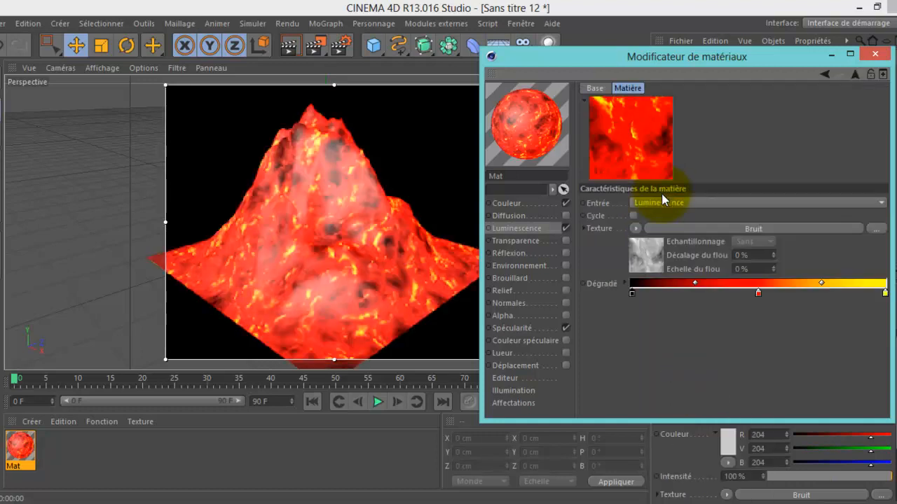
- Add two knots to the Colorisation gradient between red and yellow, and change the yellow end knot to white (RGB 255, 255, 255)
{"action": "left_click_drag", "start_coordinate": [765, 60], "coordinate": [727, 55]}
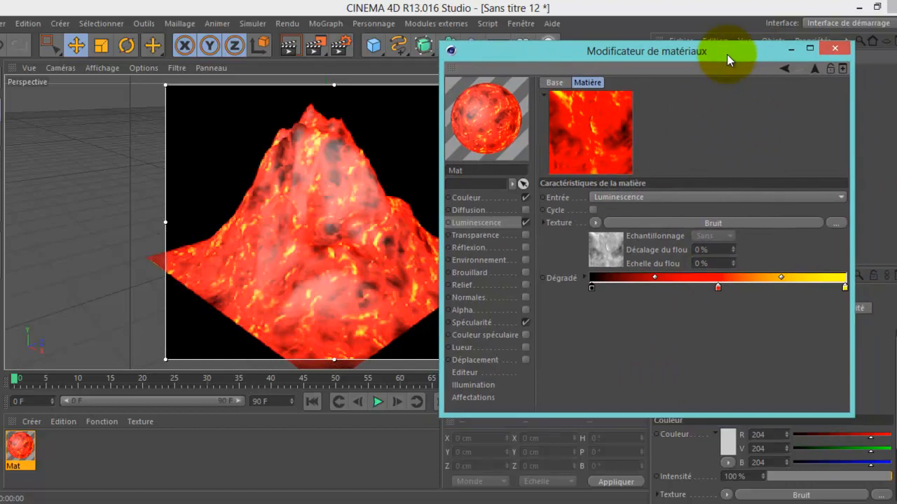
{"action": "left_click", "coordinate": [818, 286]}
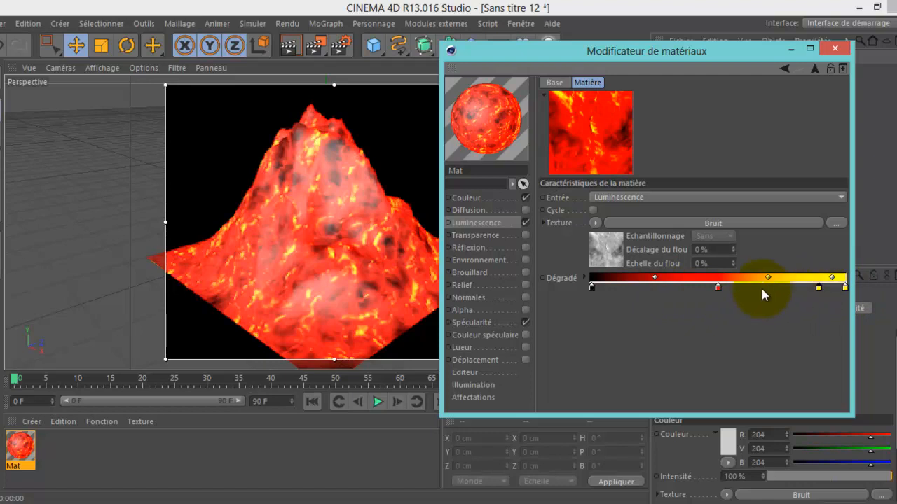
{"action": "left_click", "coordinate": [739, 285]}
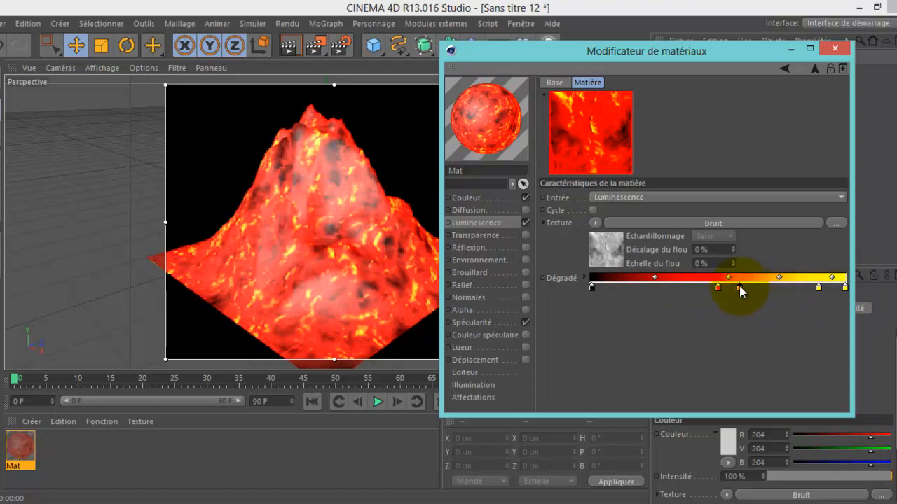
{"action": "double_click", "coordinate": [845, 287]}
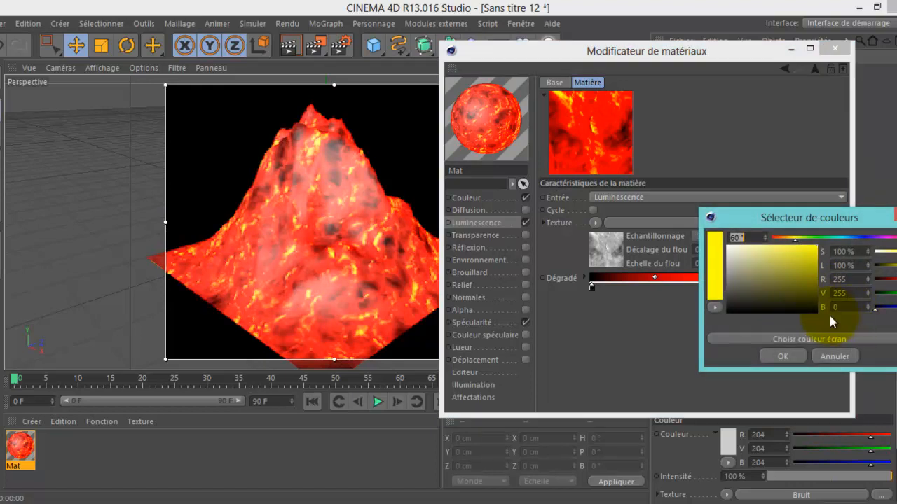
{"action": "left_click_drag", "start_coordinate": [765, 281], "coordinate": [695, 232]}
{"action": "left_click", "coordinate": [781, 355]}
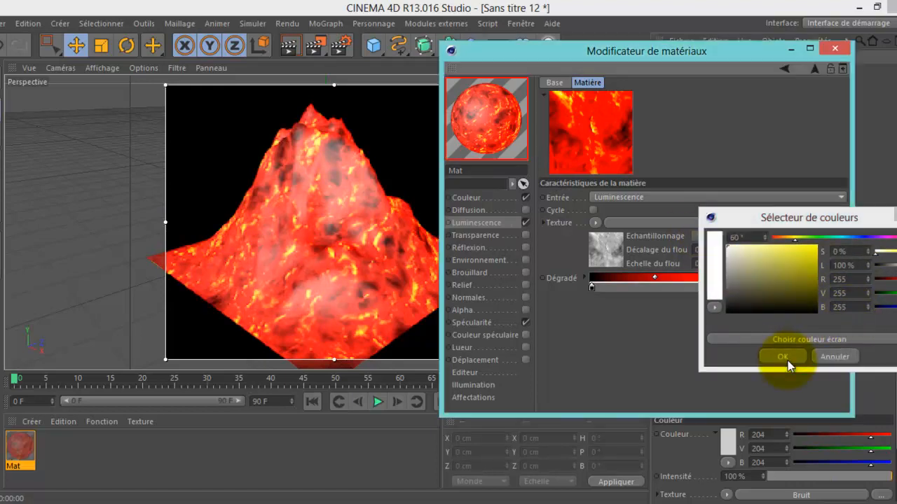
- Recolour the Colorisation gradient's yellow knot beside the white end knot to a darker yellow (RGB 197, 189, 28)
{"action": "double_click", "coordinate": [817, 288]}
{"action": "left_click", "coordinate": [798, 256]}
{"action": "left_click_drag", "start_coordinate": [797, 255], "coordinate": [804, 260]}
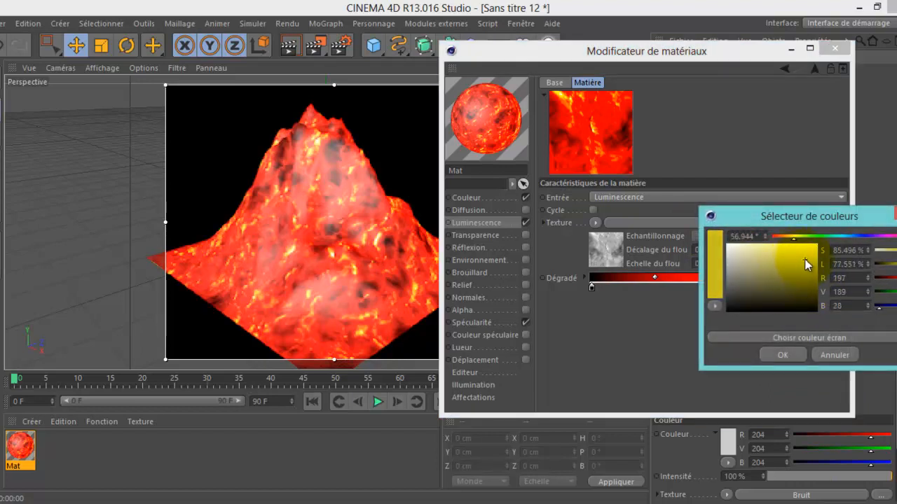
{"action": "left_click", "coordinate": [791, 354]}
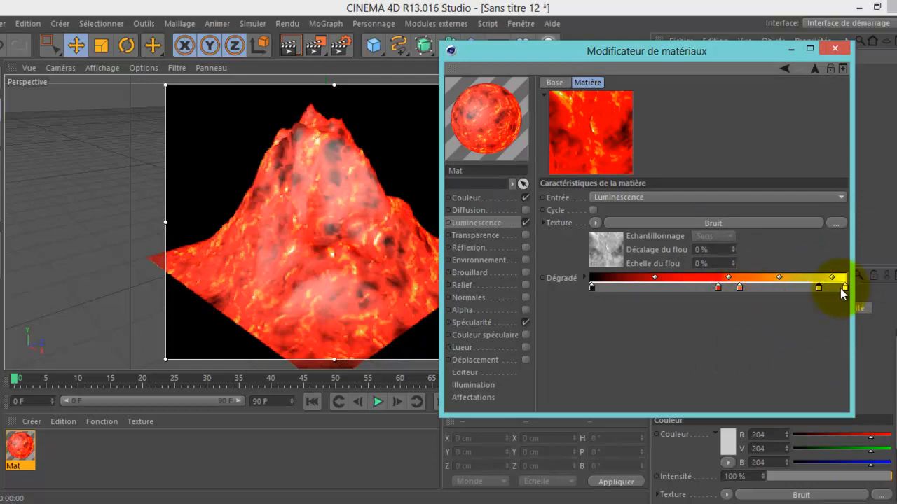
- Shift the gradient's yellow, orange and red knots towards the white end so the bright colours cover a narrow range
{"action": "left_click_drag", "start_coordinate": [817, 287], "coordinate": [827, 287]}
{"action": "left_click_drag", "start_coordinate": [739, 287], "coordinate": [807, 289]}
{"action": "left_click_drag", "start_coordinate": [717, 288], "coordinate": [781, 289]}
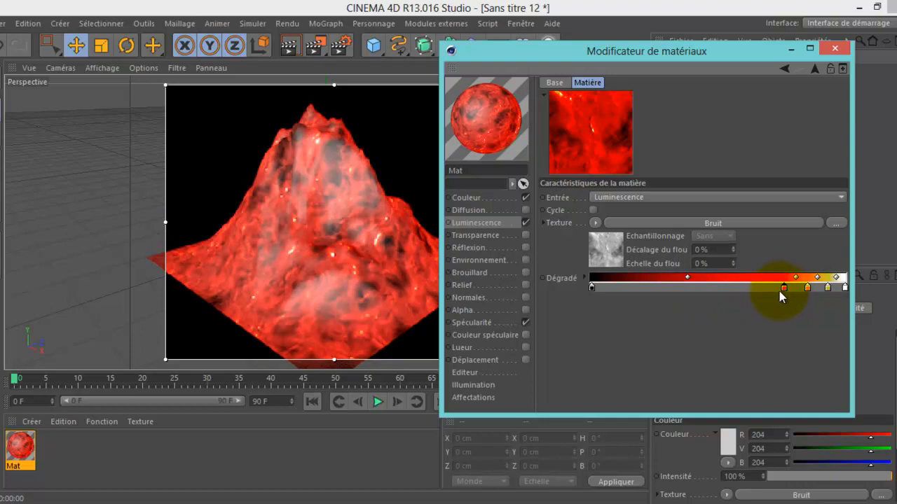
- Change the gradient's black knot to dark grey (RGB 20, 20, 20) and move it well towards the red knot
{"action": "left_click", "coordinate": [592, 287]}
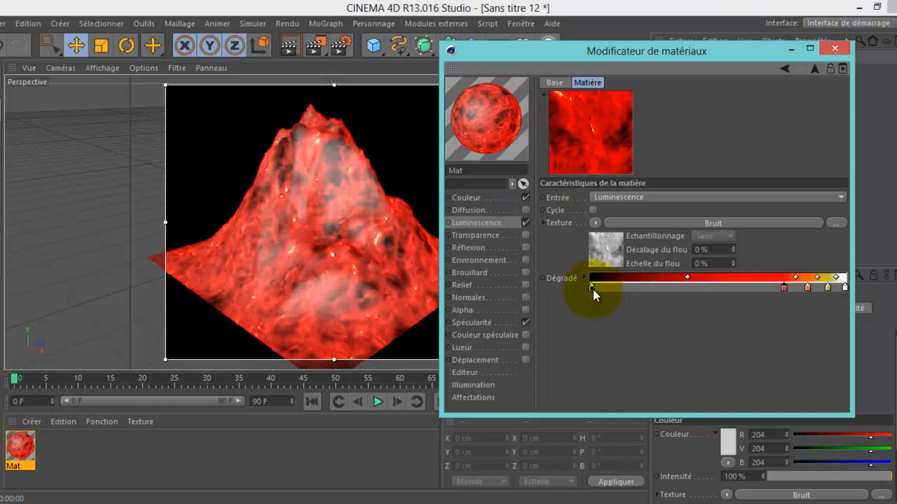
{"action": "double_click", "coordinate": [592, 288]}
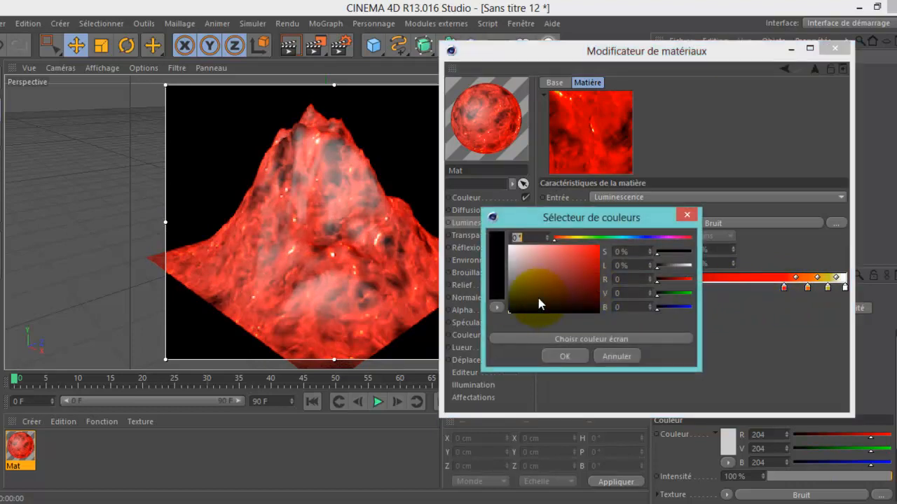
{"action": "left_click_drag", "start_coordinate": [516, 309], "coordinate": [508, 308]}
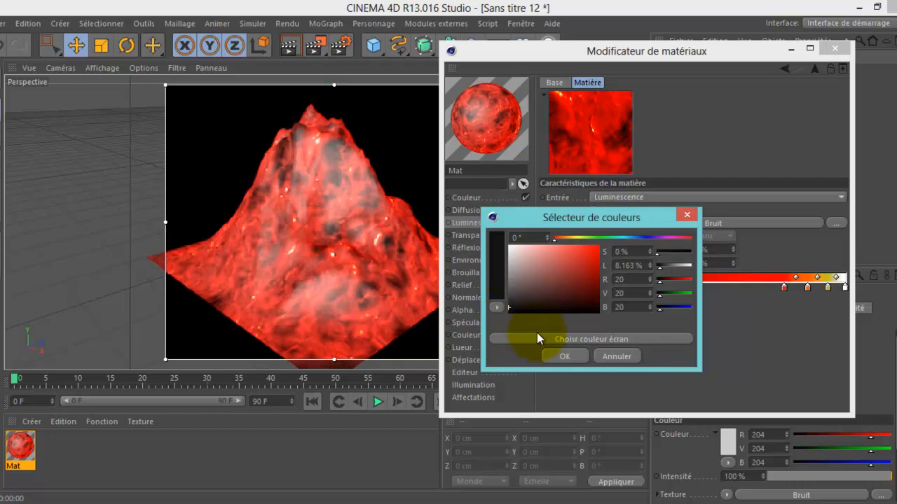
{"action": "left_click", "coordinate": [564, 356]}
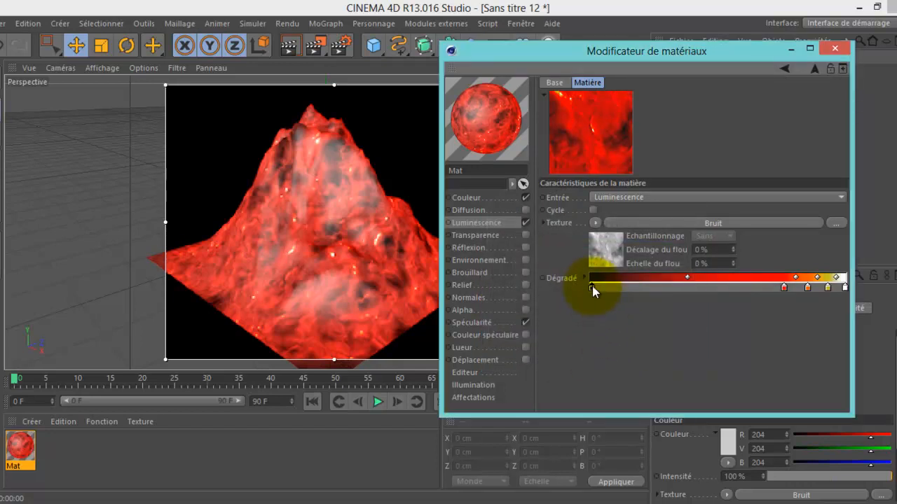
{"action": "left_click_drag", "start_coordinate": [591, 287], "coordinate": [693, 289]}
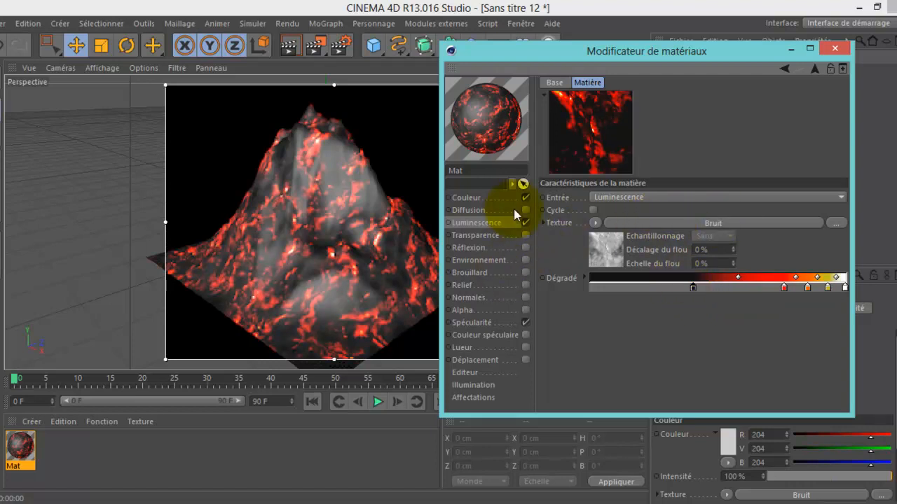
- Enable the material's Relief channel and assign a Calque shader as its texture
{"action": "left_click", "coordinate": [475, 286]}
{"action": "left_click", "coordinate": [526, 285]}
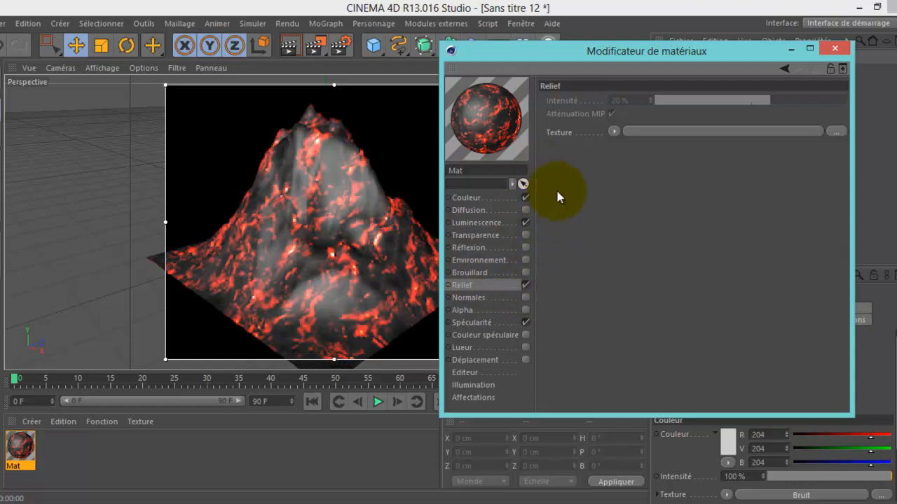
{"action": "left_click", "coordinate": [611, 132]}
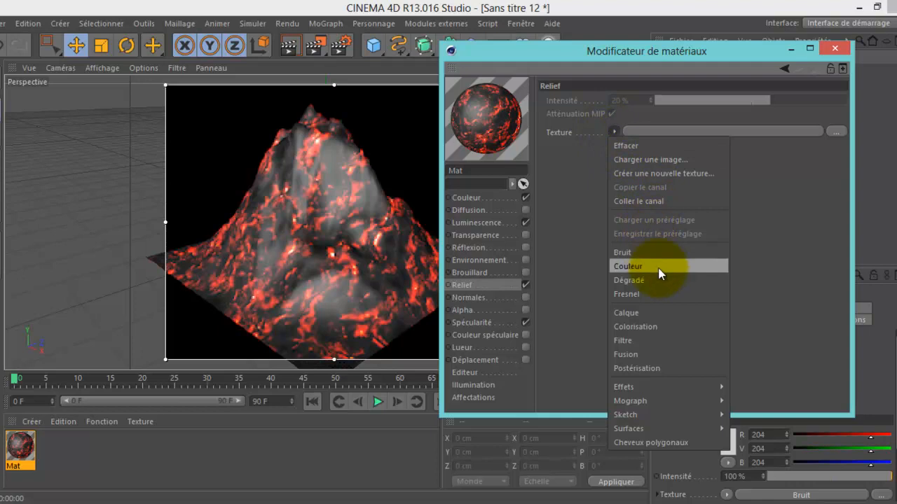
{"action": "left_click", "coordinate": [639, 313]}
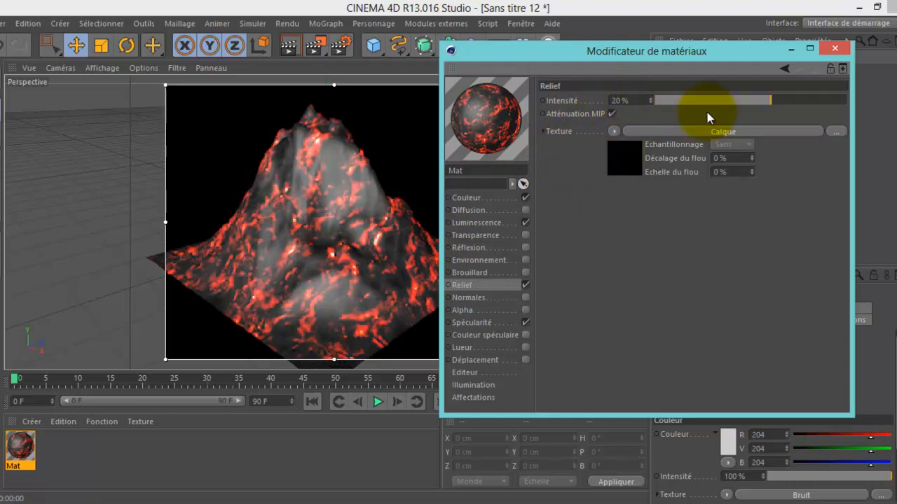
- Set the Relief channel's intensity to -300 %
{"action": "left_click_drag", "start_coordinate": [769, 103], "coordinate": [616, 104]}
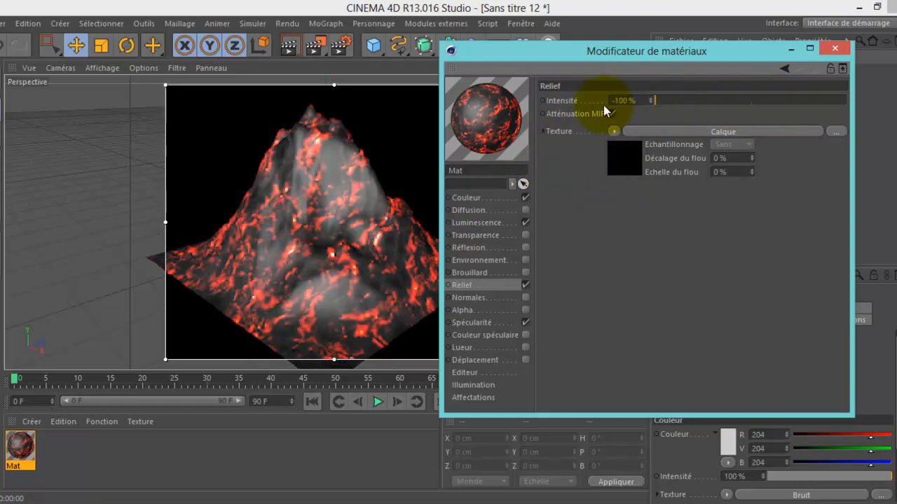
{"action": "double_click", "coordinate": [620, 102]}
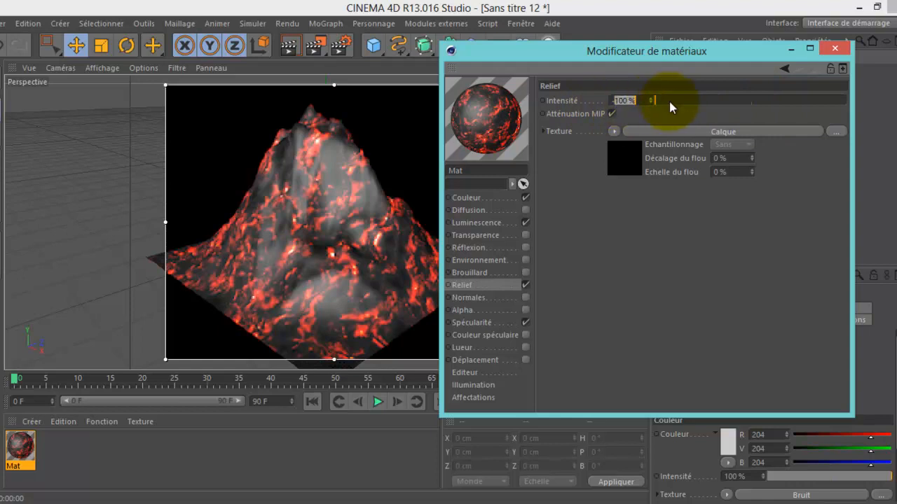
{"action": "type", "text": "-300"}
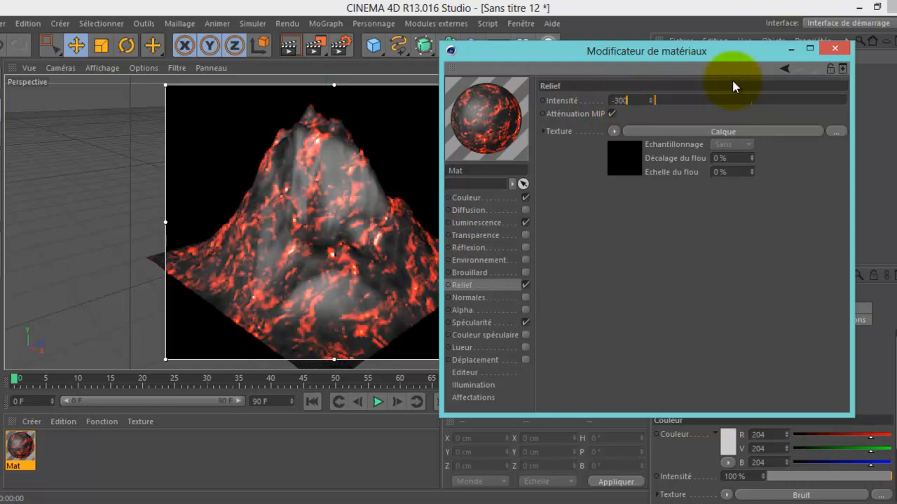
{"action": "key", "text": "Return"}
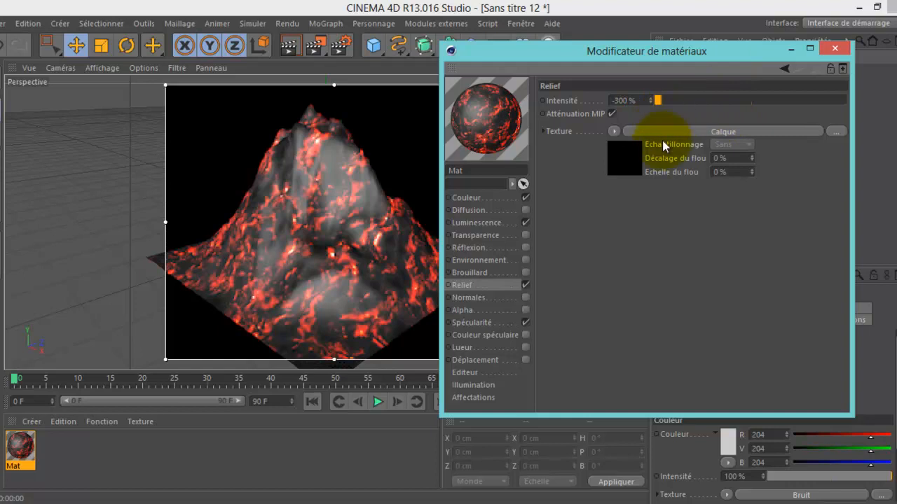
- Open the Relief channel's Calque shader and add a Couleur layer to it
{"action": "left_click", "coordinate": [616, 158]}
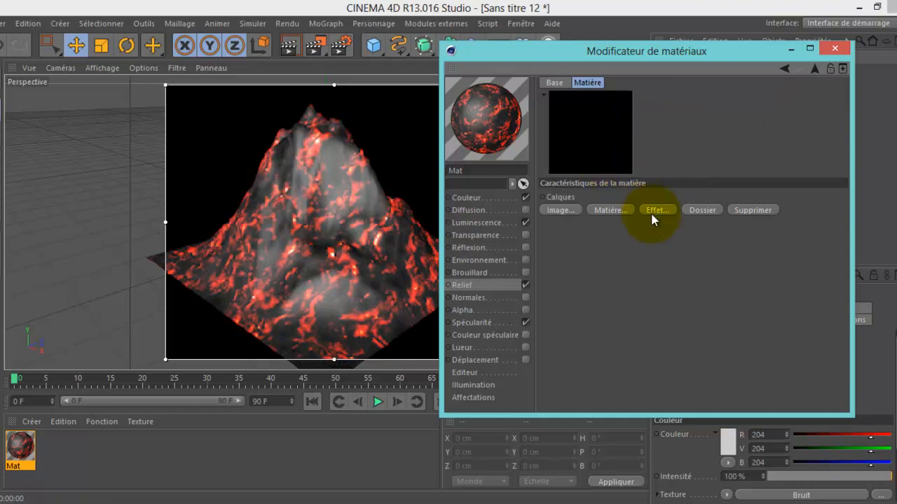
{"action": "left_click", "coordinate": [610, 208]}
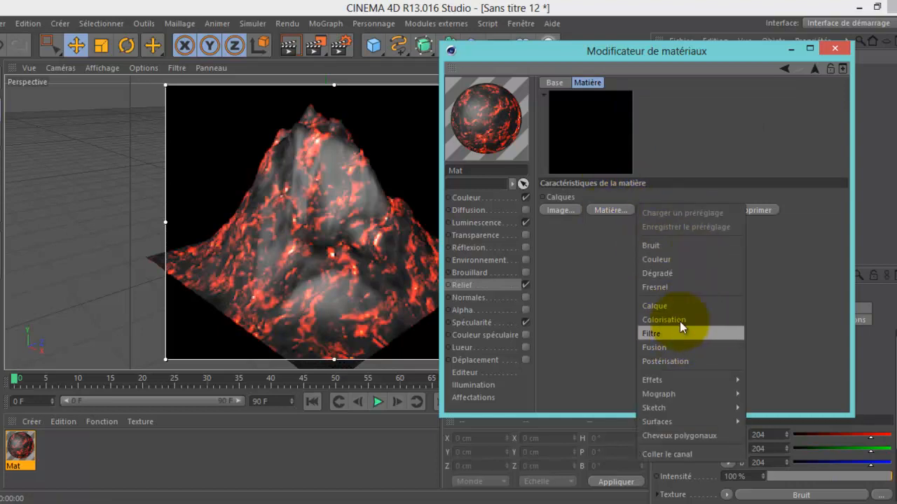
{"action": "left_click", "coordinate": [671, 261]}
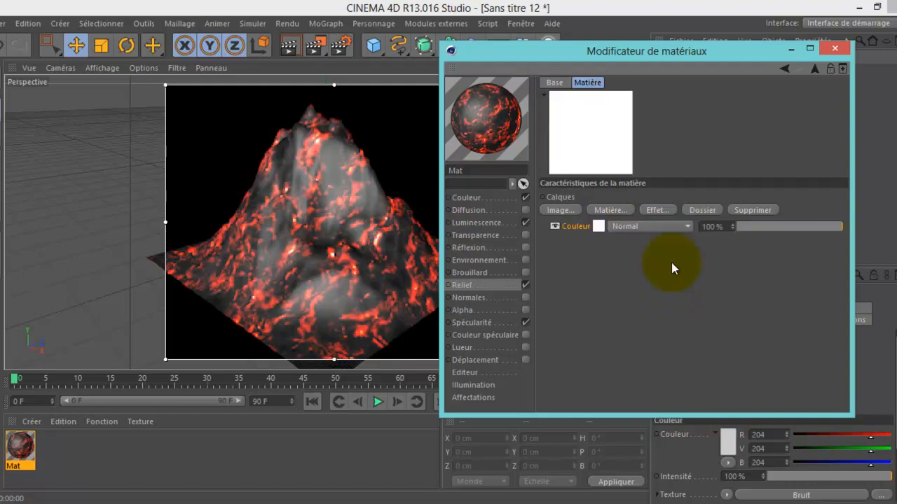
- Copy the Colorisation texture from the Luminescence channel
{"action": "left_click", "coordinate": [474, 222]}
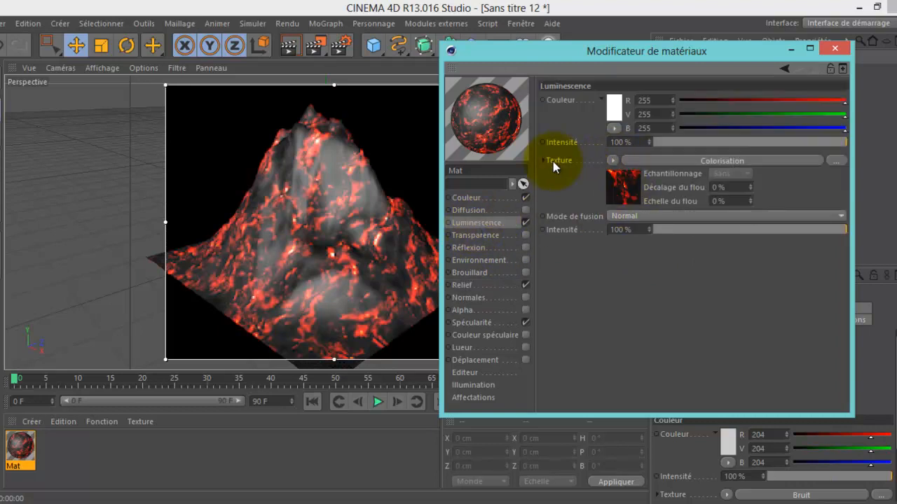
{"action": "left_click", "coordinate": [612, 161]}
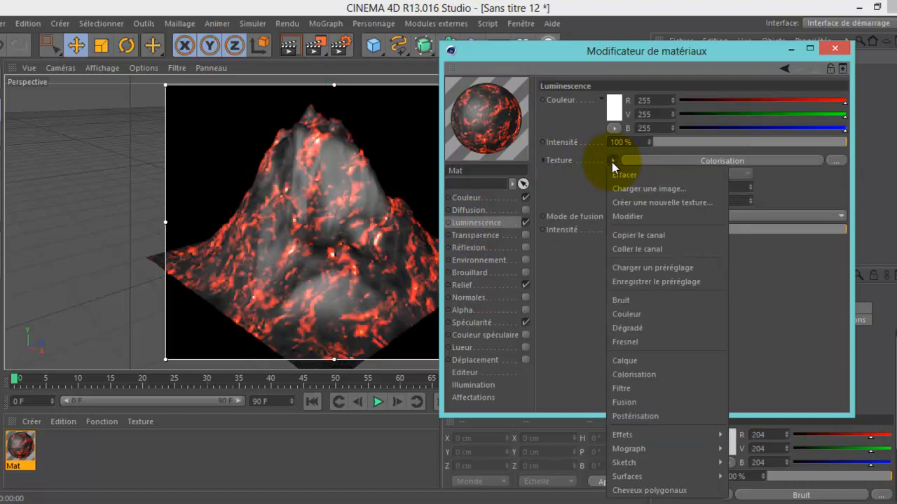
{"action": "left_click", "coordinate": [661, 234]}
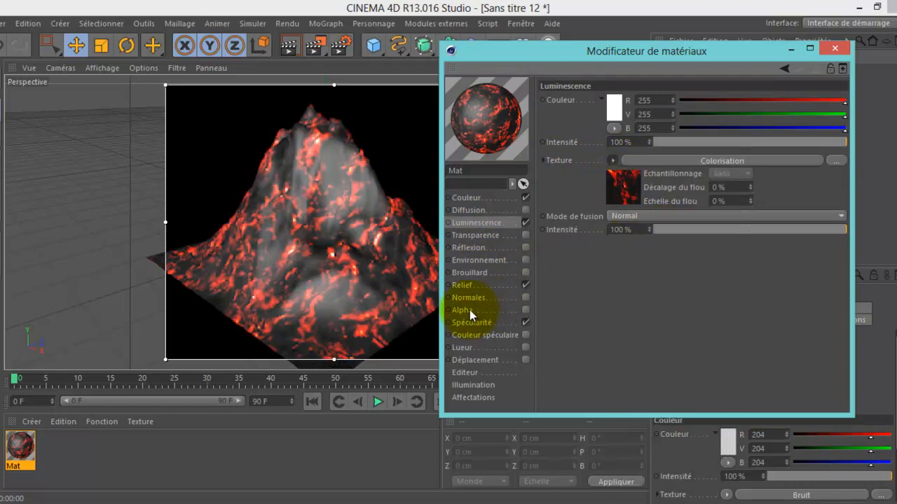
- Replace the Couleur layer in the Relief channel's Calque shader by pasting the copied Colorisation texture onto it
{"action": "left_click", "coordinate": [467, 285]}
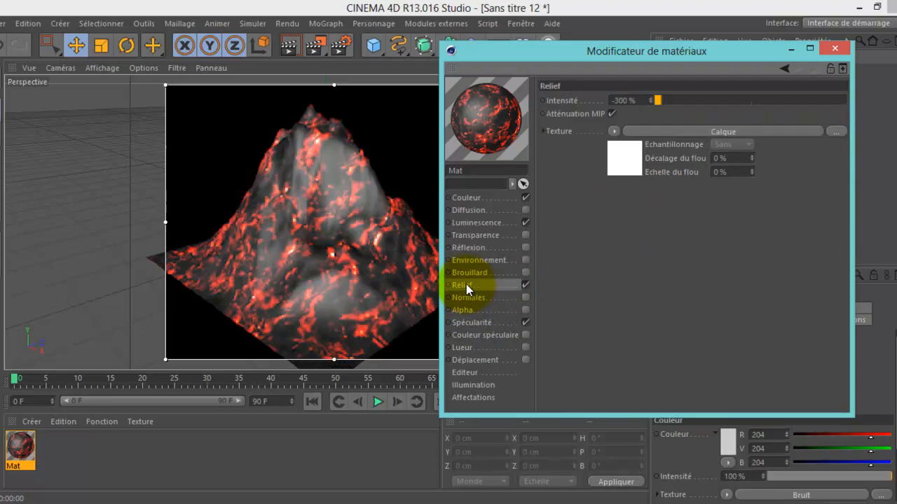
{"action": "left_click", "coordinate": [625, 155]}
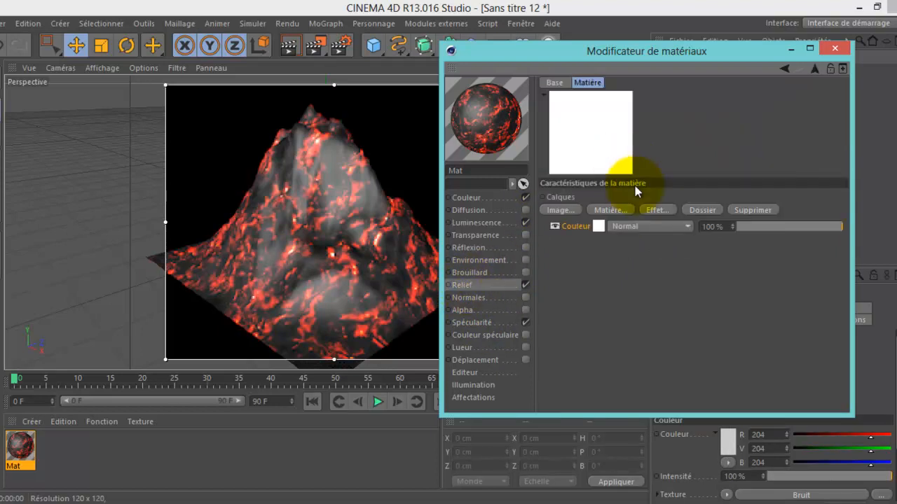
{"action": "left_click", "coordinate": [597, 228]}
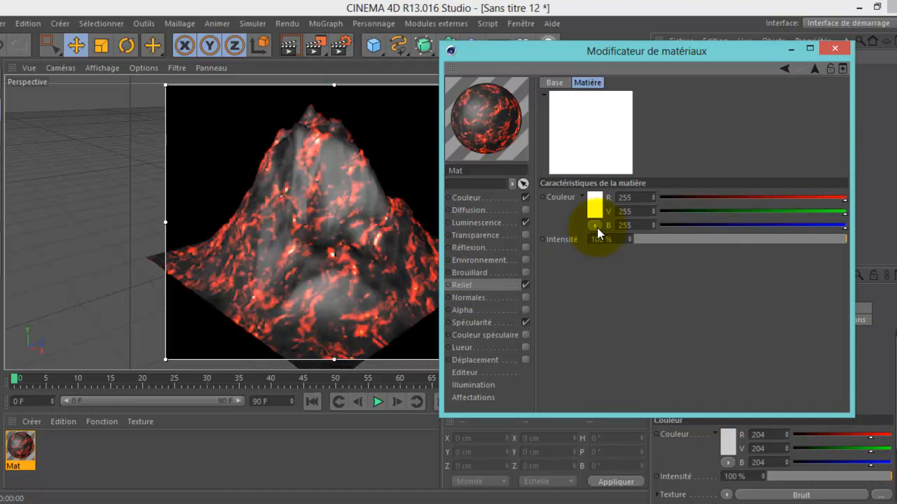
{"action": "left_click", "coordinate": [785, 70]}
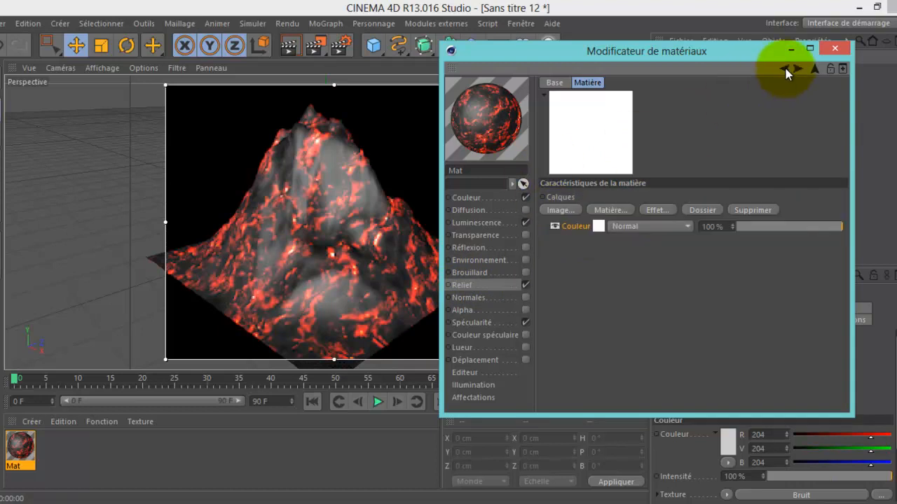
{"action": "right_click", "coordinate": [595, 227]}
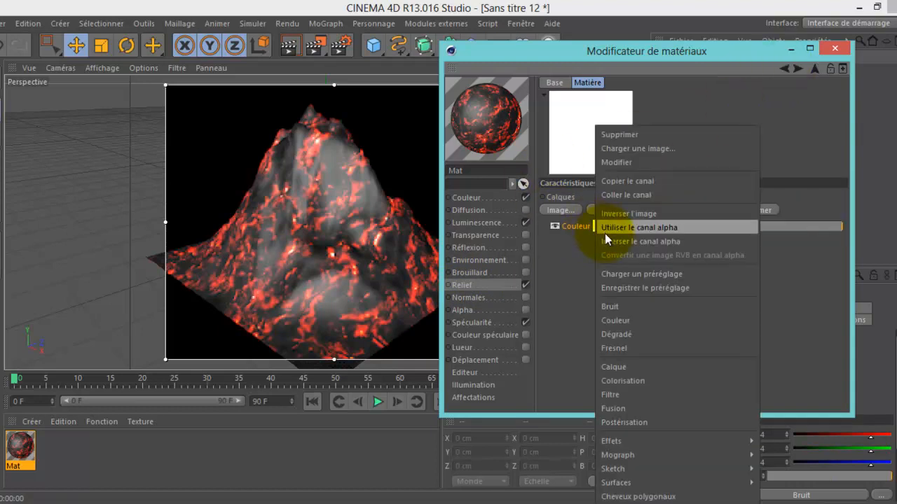
{"action": "left_click", "coordinate": [644, 198]}
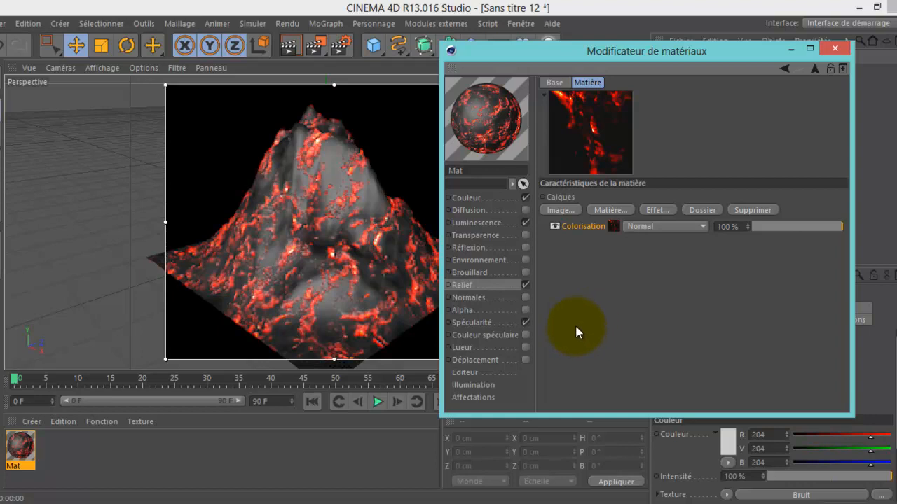
- Add a new Colorisation layer above the pasted one in the Calque shader and assign a Bruit texture to it
{"action": "left_click", "coordinate": [611, 210]}
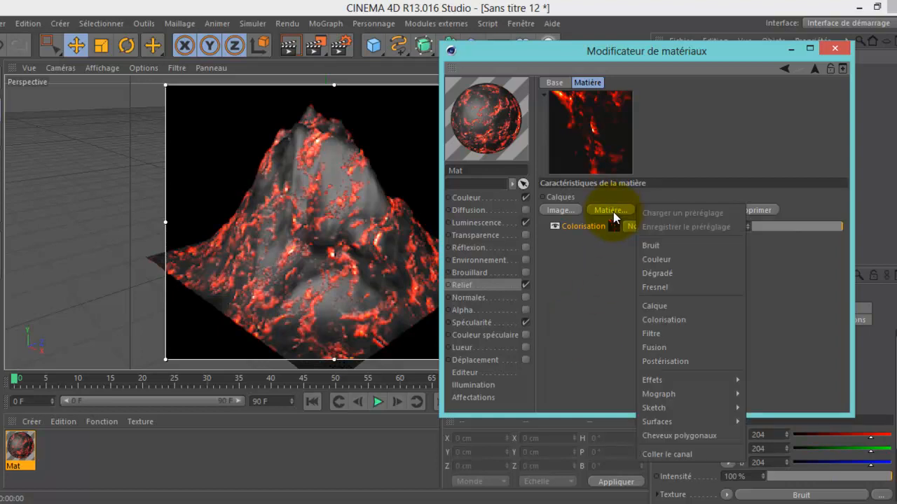
{"action": "left_click", "coordinate": [689, 320]}
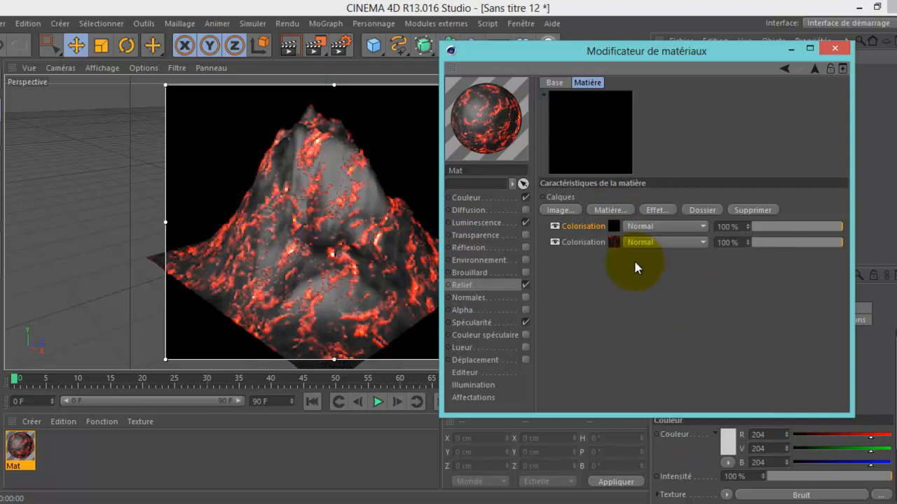
{"action": "left_click", "coordinate": [614, 226]}
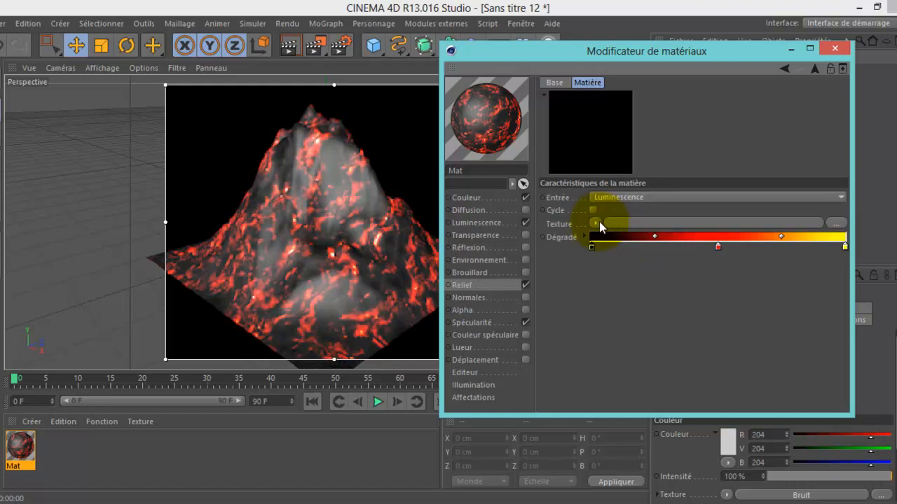
{"action": "left_click", "coordinate": [599, 222]}
{"action": "left_click", "coordinate": [622, 308]}
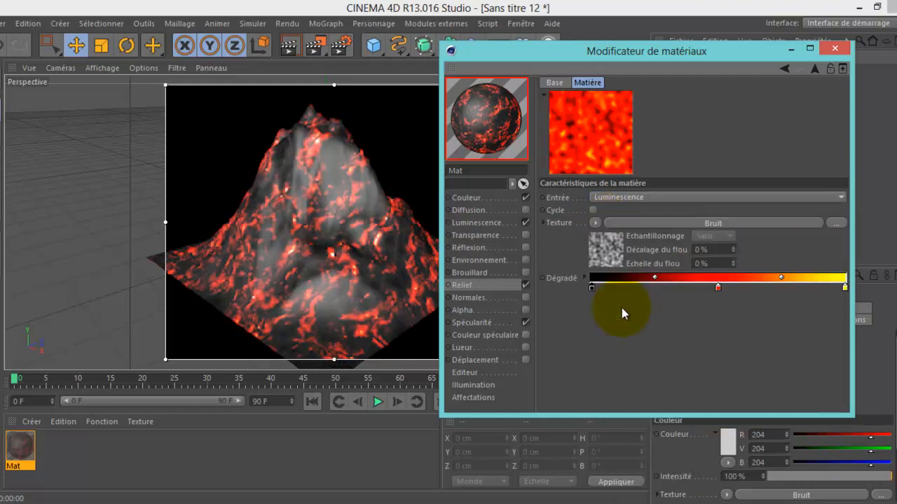
- Set the new layer's noise type to Electrique with a global scale of 200 %
{"action": "left_click", "coordinate": [614, 258]}
{"action": "left_click", "coordinate": [757, 236]}
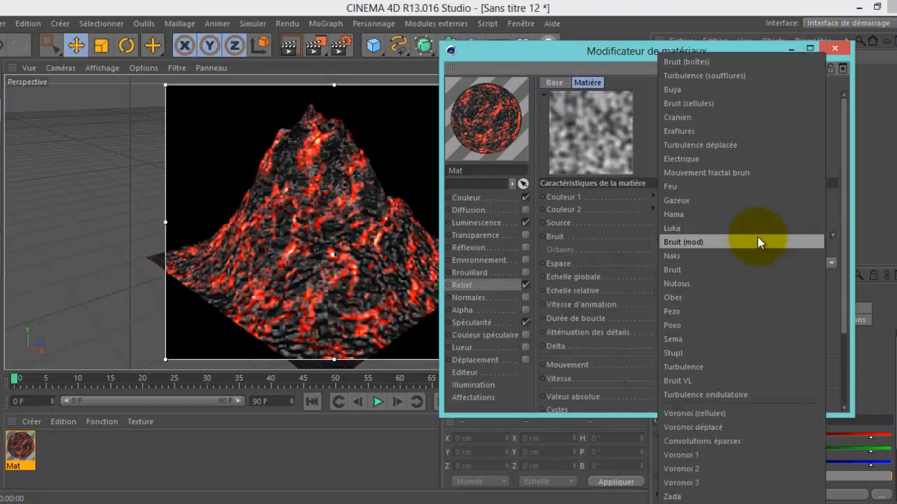
{"action": "left_click", "coordinate": [719, 159]}
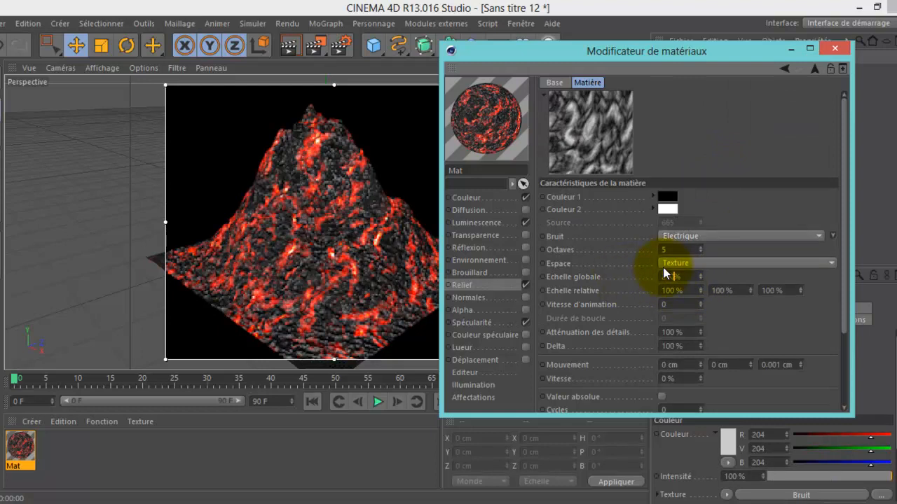
{"action": "key", "text": "Return"}
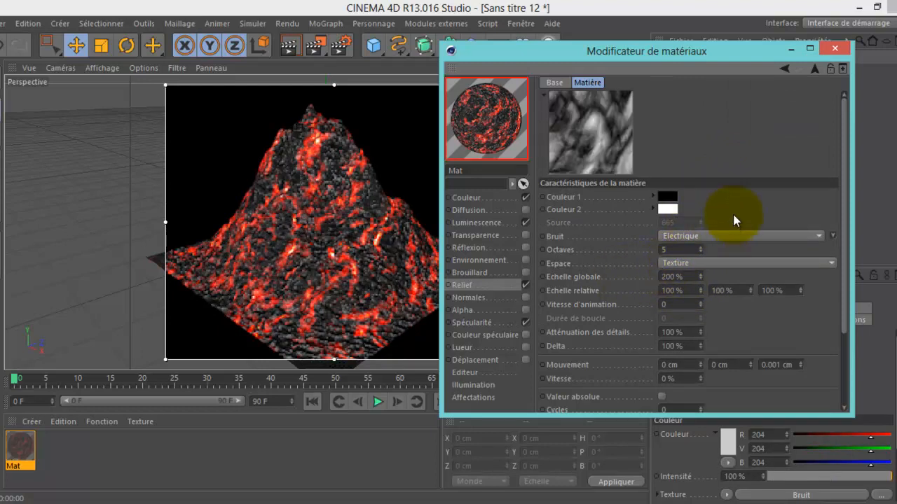
{"action": "left_click_drag", "start_coordinate": [844, 300], "coordinate": [843, 376]}
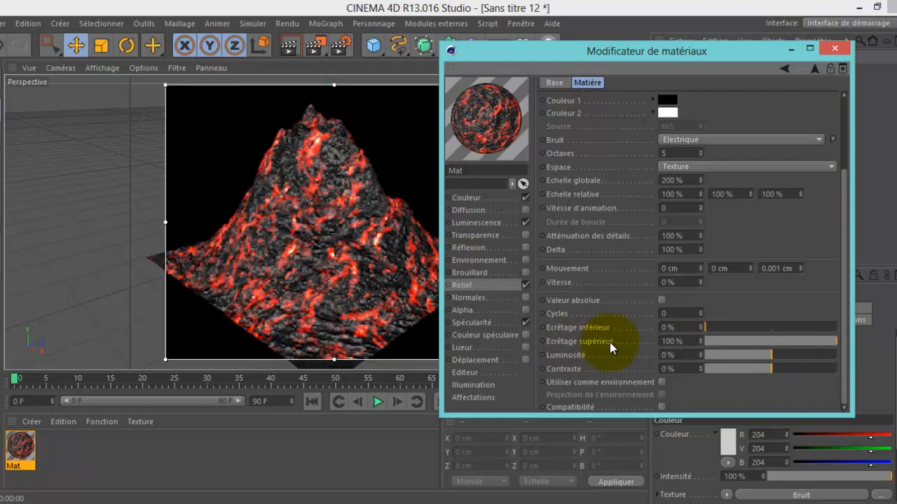
- Set the Electrique noise's upper clipping to 96 %, brightness to -13 % and contrast to 21 %
{"action": "left_click_drag", "start_coordinate": [836, 344], "coordinate": [832, 344]}
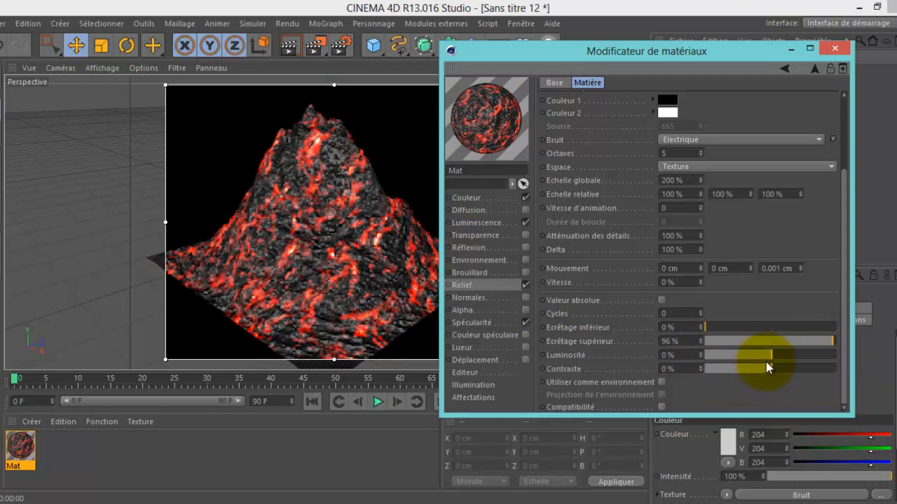
{"action": "left_click_drag", "start_coordinate": [768, 356], "coordinate": [763, 357]}
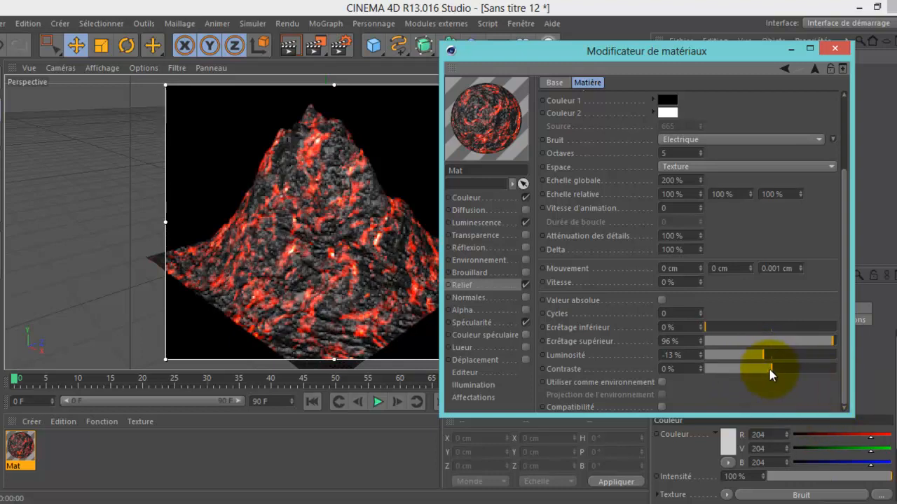
{"action": "left_click_drag", "start_coordinate": [773, 369], "coordinate": [786, 379]}
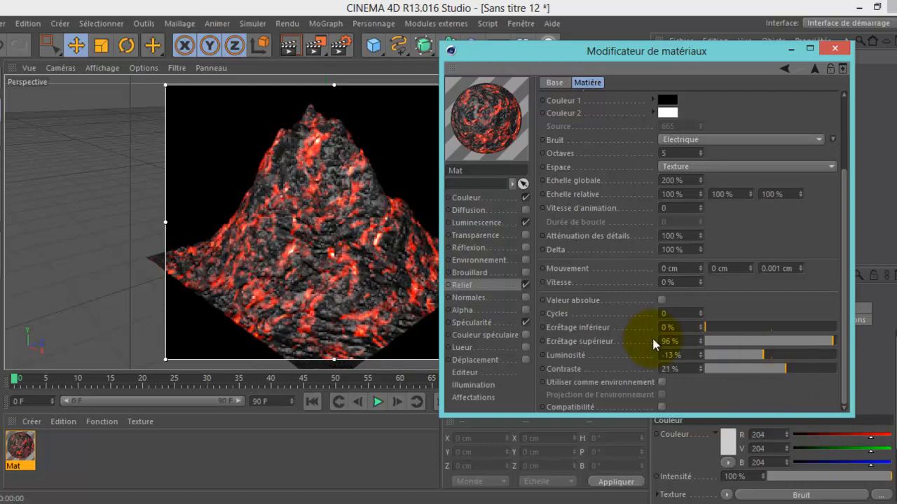
{"action": "type", "text": "5"}
{"action": "key", "text": "Return"}
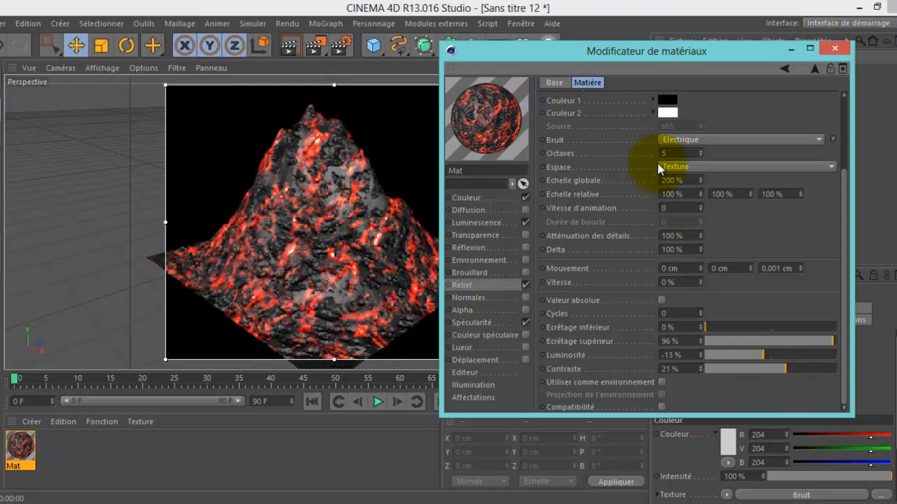
- Add a third Colorisation layer on top of the Relief channel's Calque shader and assign a Bruit texture to it
{"action": "left_click", "coordinate": [784, 67]}
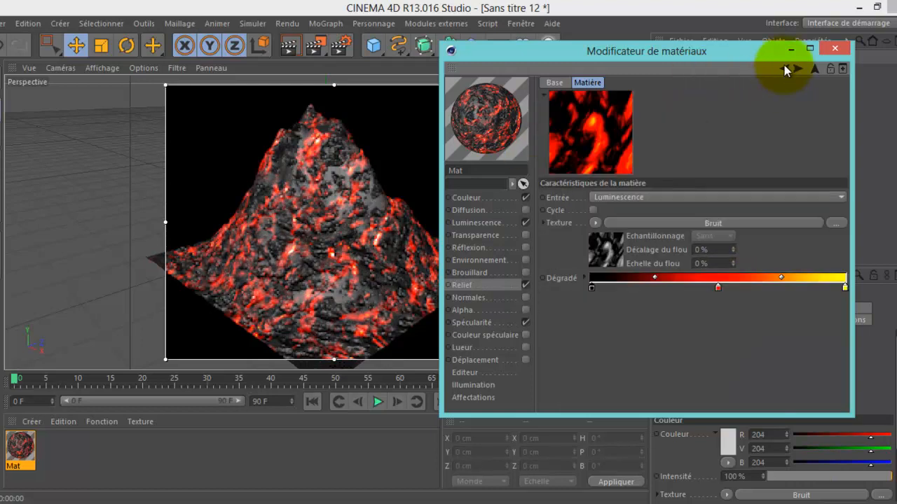
{"action": "left_click", "coordinate": [784, 67]}
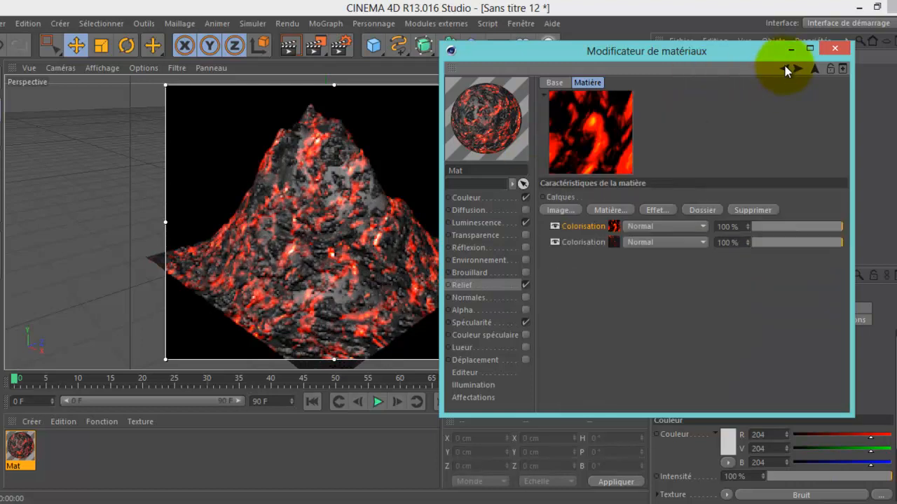
{"action": "left_click", "coordinate": [616, 210]}
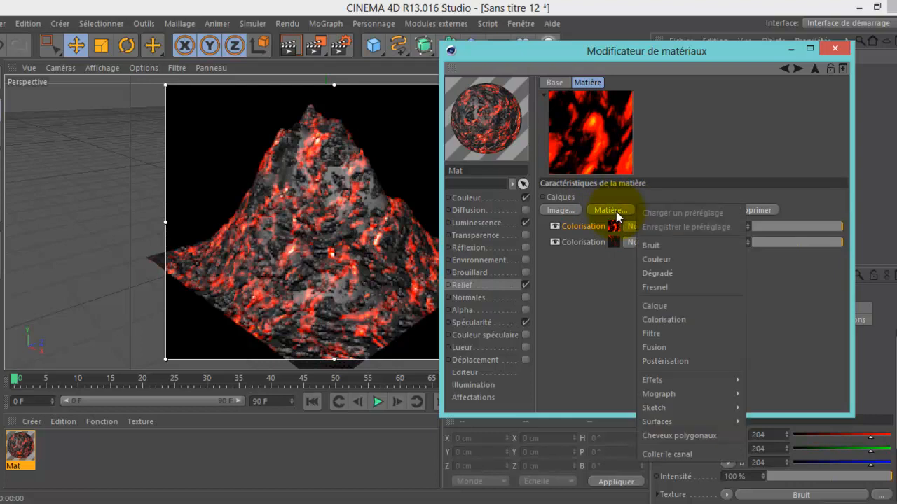
{"action": "left_click", "coordinate": [684, 324]}
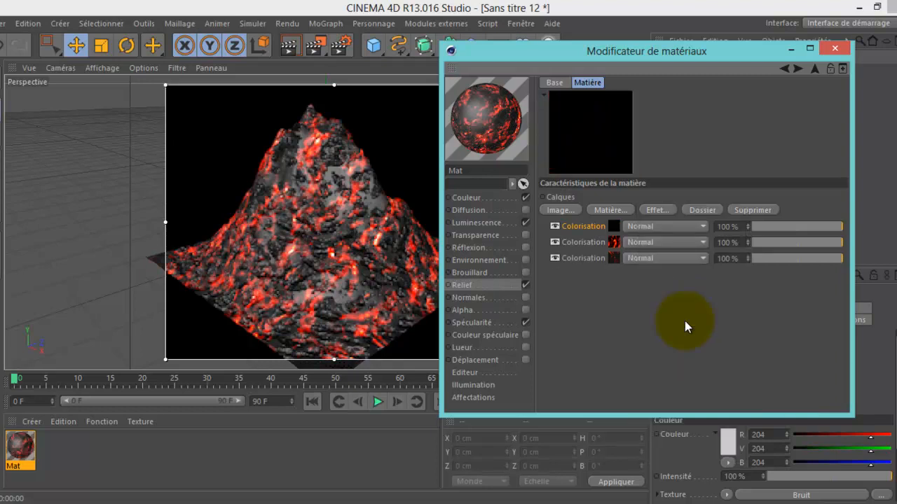
{"action": "double_click", "coordinate": [612, 226]}
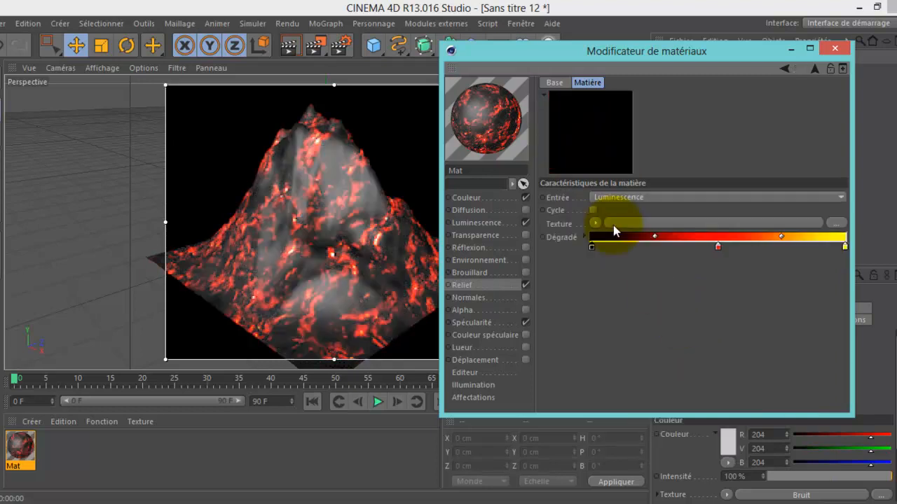
{"action": "left_click", "coordinate": [597, 224]}
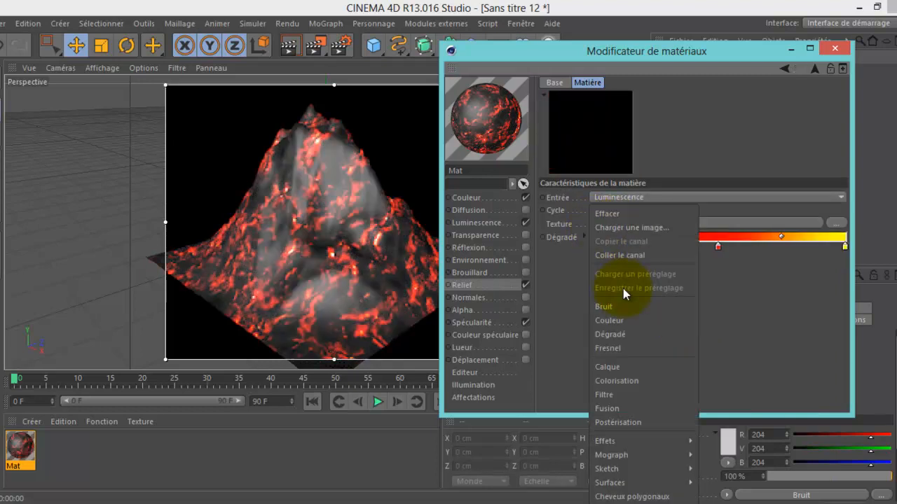
{"action": "left_click", "coordinate": [623, 307]}
{"action": "left_click", "coordinate": [608, 249]}
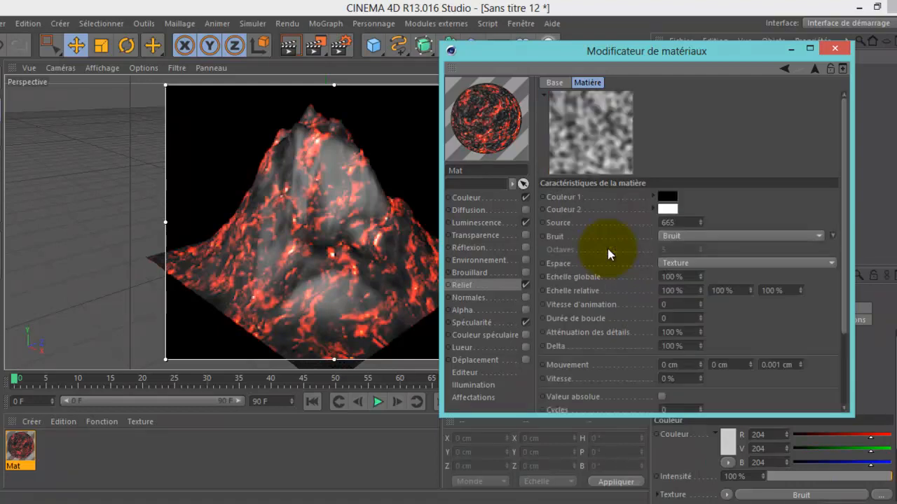
- Set the third layer's noise type to Feu with a global scale of 25 %
{"action": "left_click", "coordinate": [715, 240]}
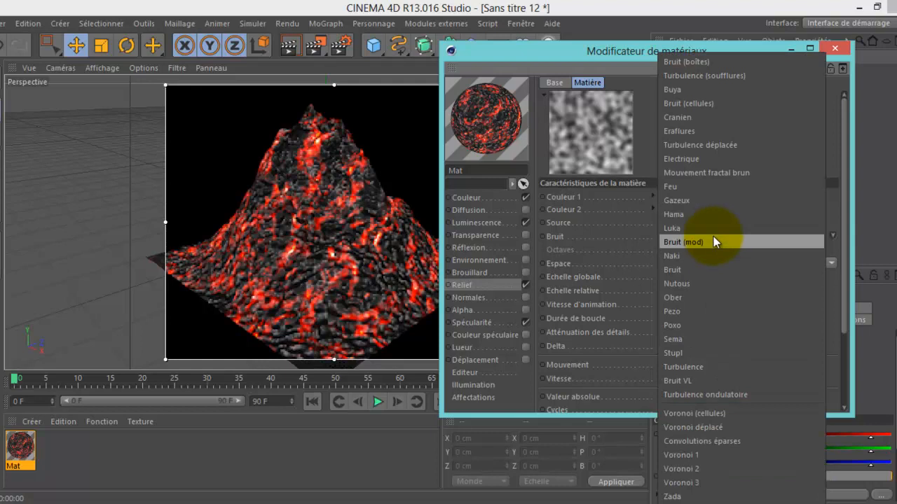
{"action": "left_click", "coordinate": [700, 185]}
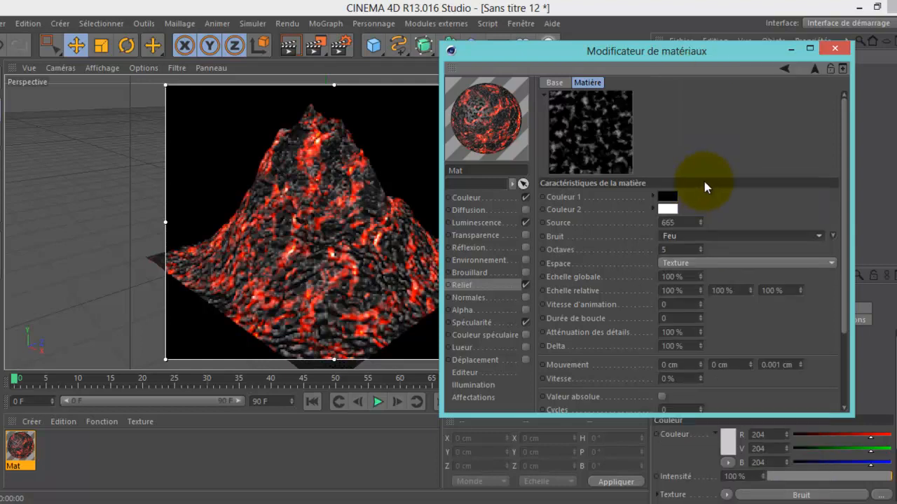
{"action": "double_click", "coordinate": [674, 277]}
{"action": "type", "text": "25"}
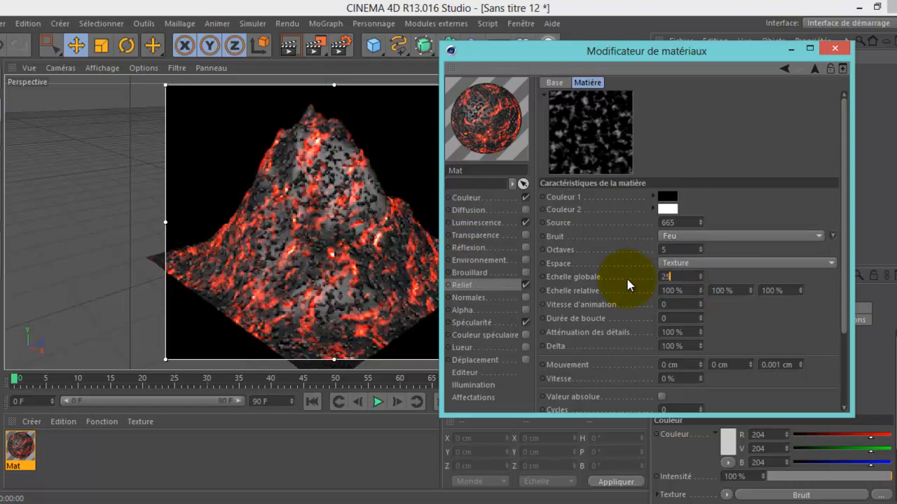
{"action": "key", "text": "Return"}
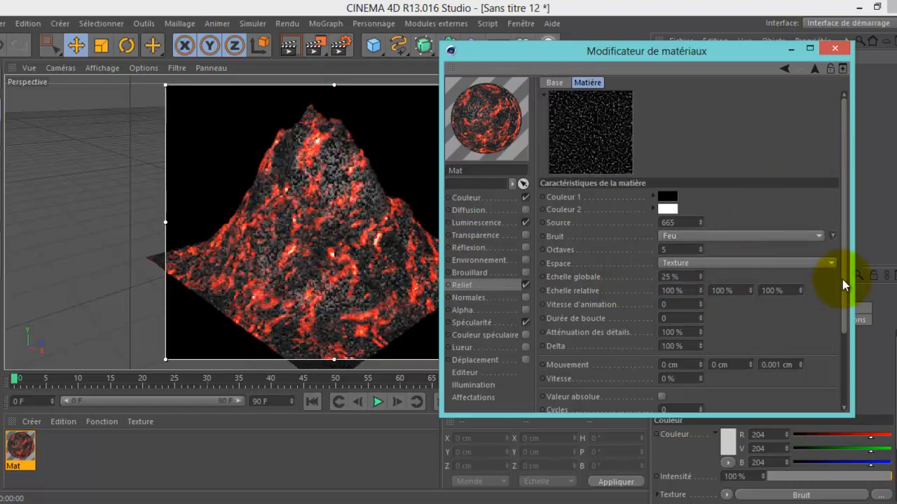
- Set the Feu noise's upper clipping to 88 %, brightness to -18 % and contrast to 38 %
{"action": "left_click_drag", "start_coordinate": [841, 278], "coordinate": [841, 370]}
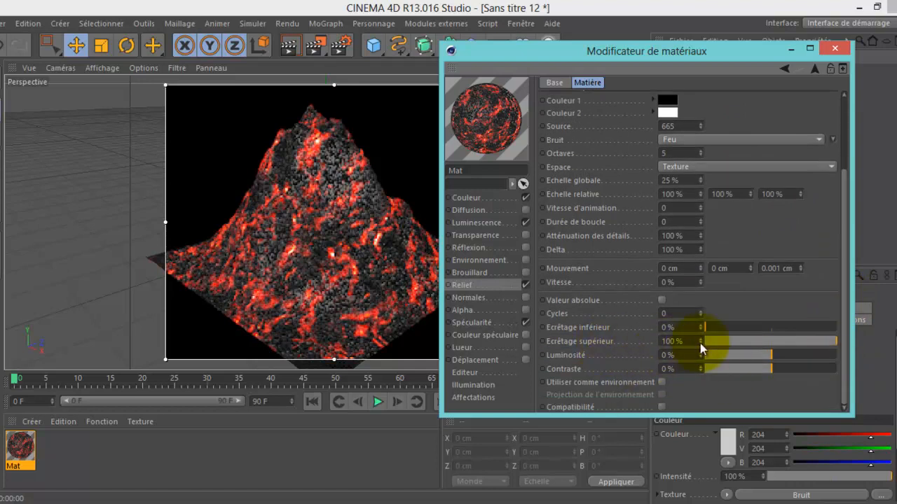
{"action": "left_click", "coordinate": [820, 341]}
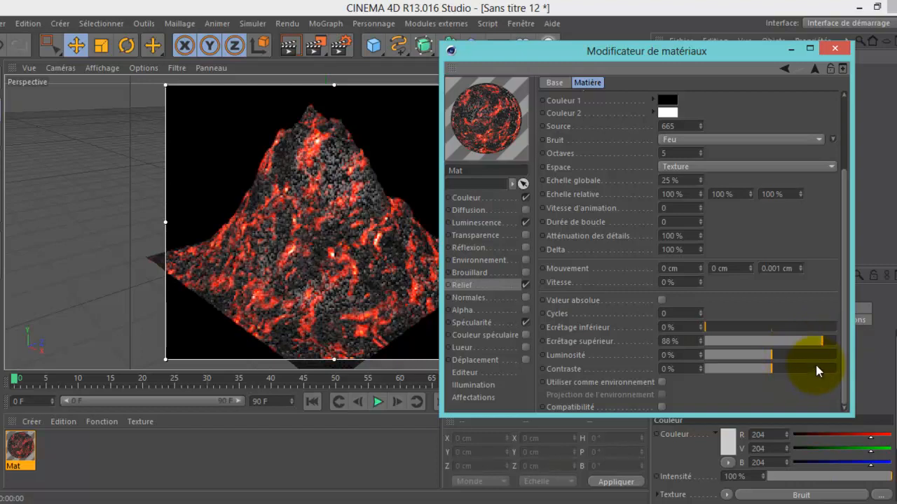
{"action": "left_click", "coordinate": [770, 357]}
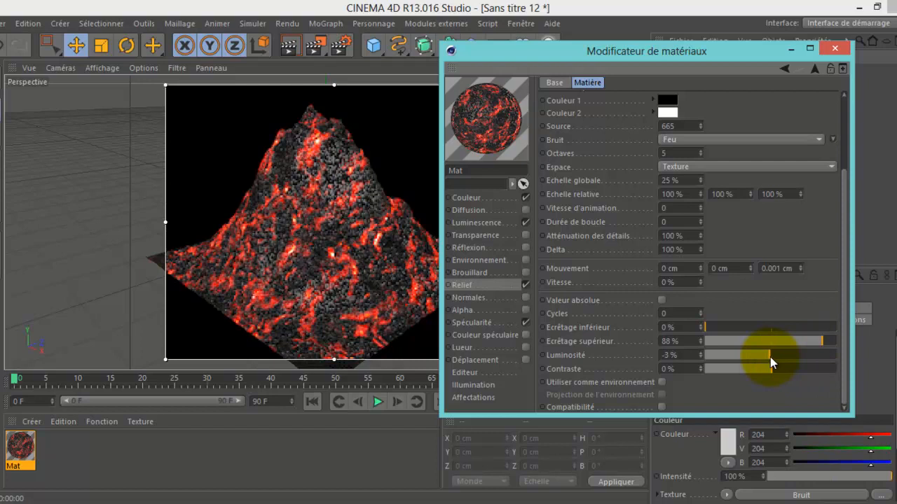
{"action": "left_click_drag", "start_coordinate": [768, 357], "coordinate": [758, 356]}
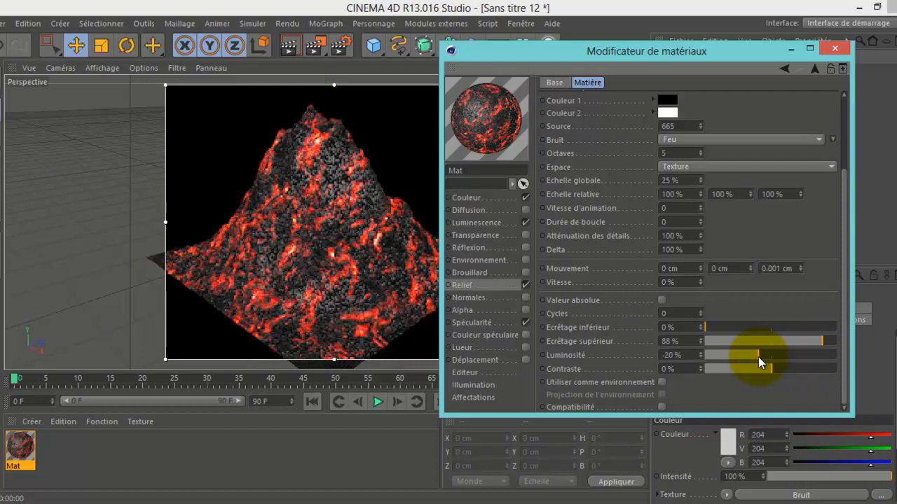
{"action": "left_click_drag", "start_coordinate": [758, 356], "coordinate": [759, 356]}
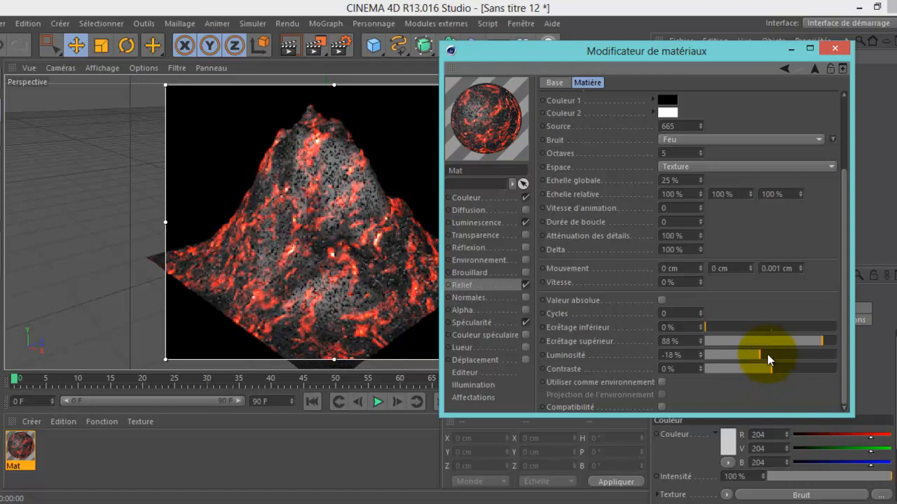
{"action": "left_click_drag", "start_coordinate": [767, 367], "coordinate": [791, 376]}
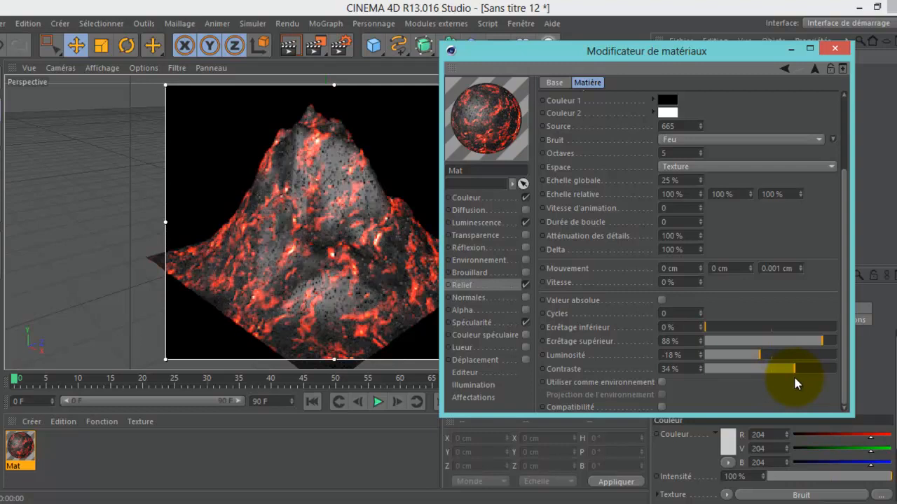
{"action": "left_click_drag", "start_coordinate": [794, 378], "coordinate": [799, 377]}
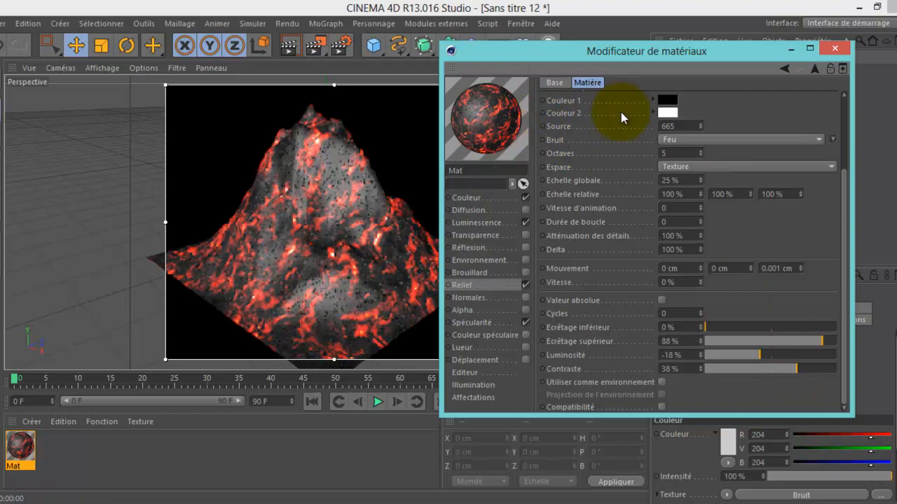
- Blend the upper two Colorisation layers with Addition, the topmost at 50 % opacity, and return to the Relief channel settings
{"action": "left_click", "coordinate": [785, 68]}
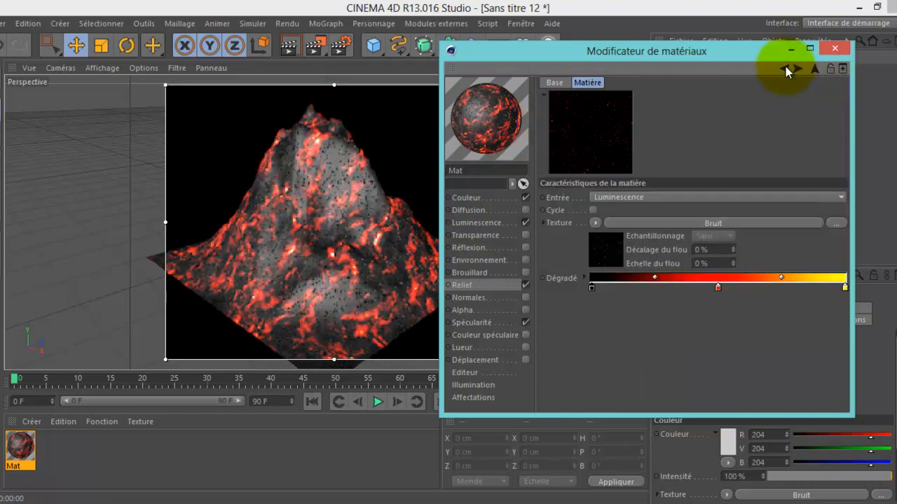
{"action": "left_click", "coordinate": [784, 68]}
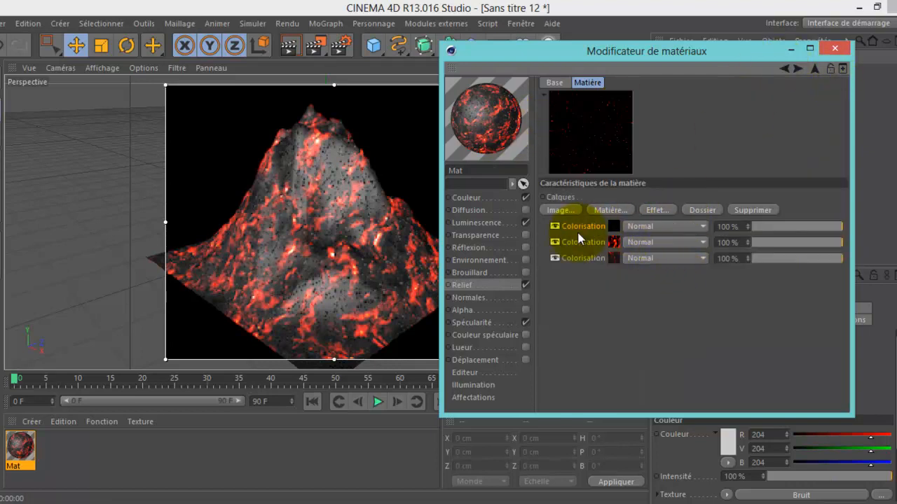
{"action": "left_click", "coordinate": [671, 227]}
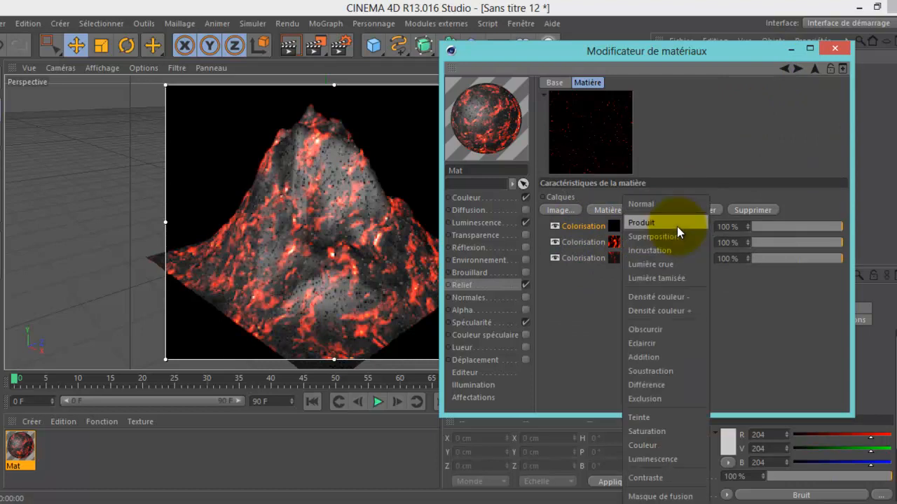
{"action": "left_click", "coordinate": [668, 356]}
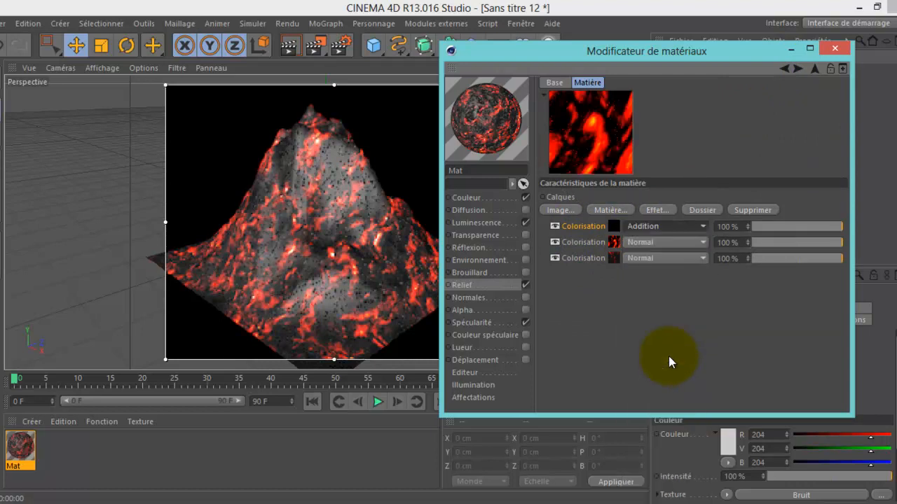
{"action": "left_click", "coordinate": [798, 230]}
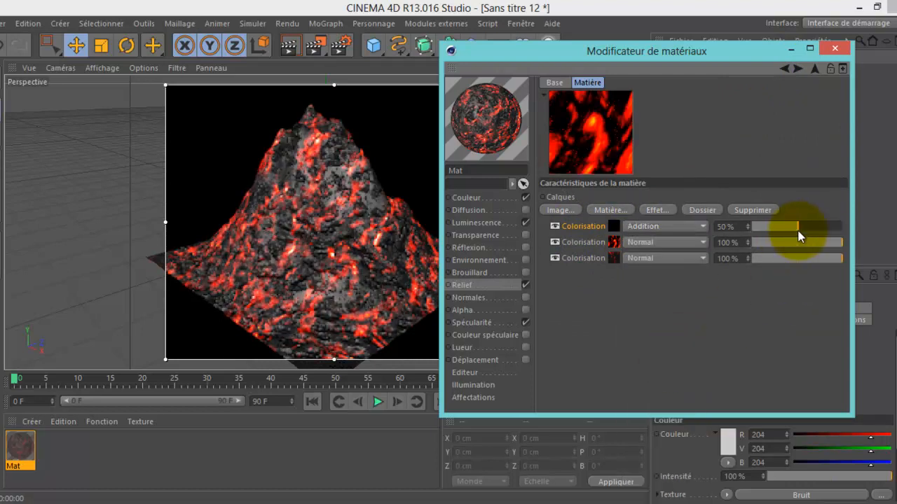
{"action": "left_click", "coordinate": [665, 244]}
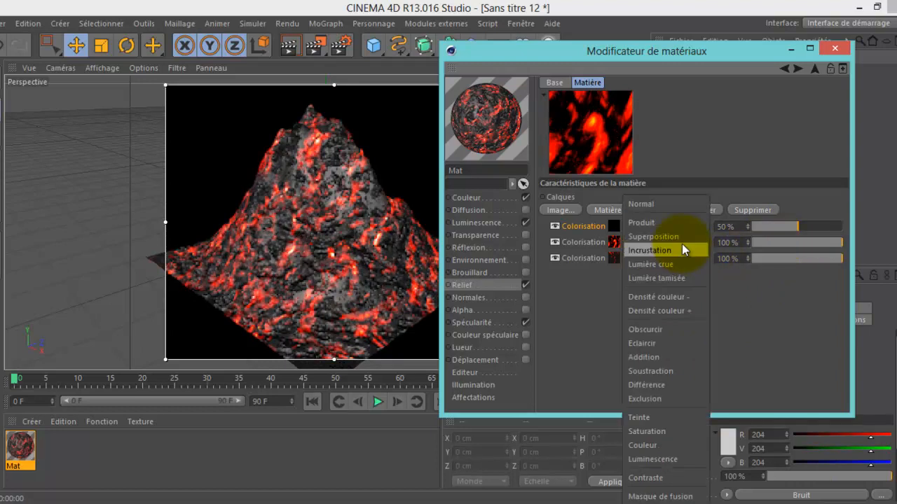
{"action": "left_click", "coordinate": [675, 357]}
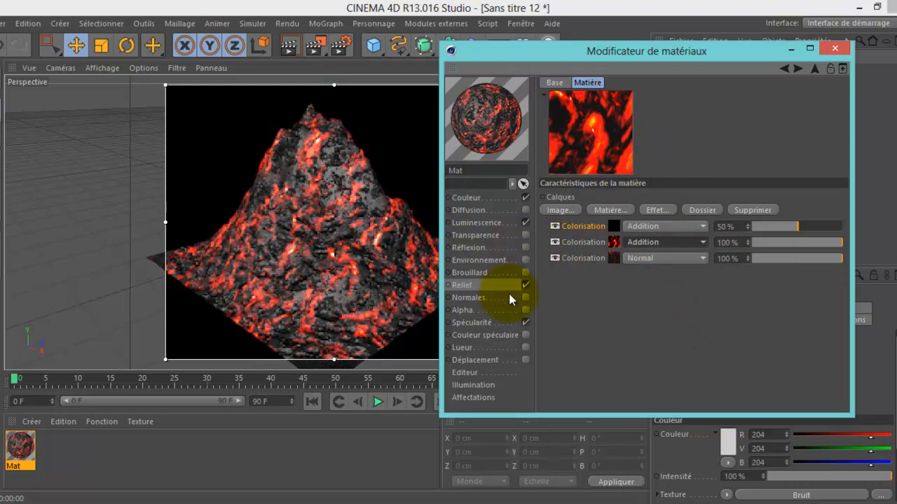
{"action": "left_click", "coordinate": [473, 287]}
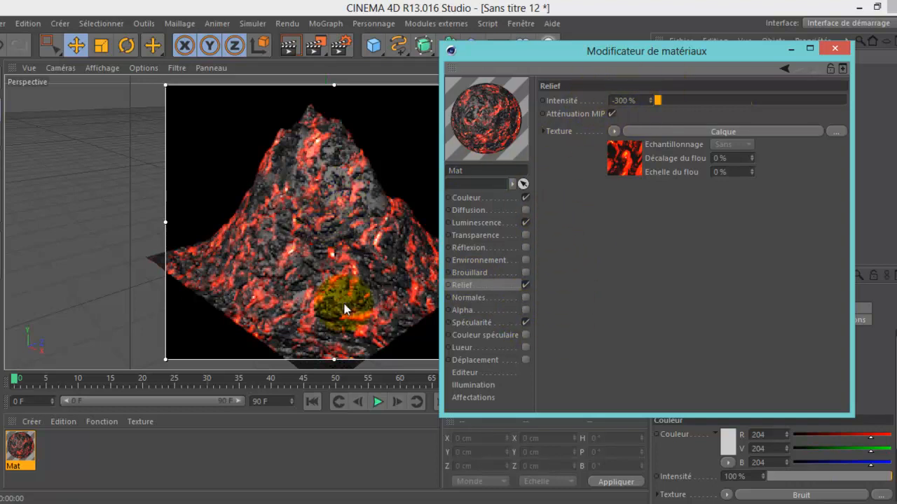
- Set the material's specularity to 35 % width, 10 % height and -15 % falloff
{"action": "left_click", "coordinate": [485, 324]}
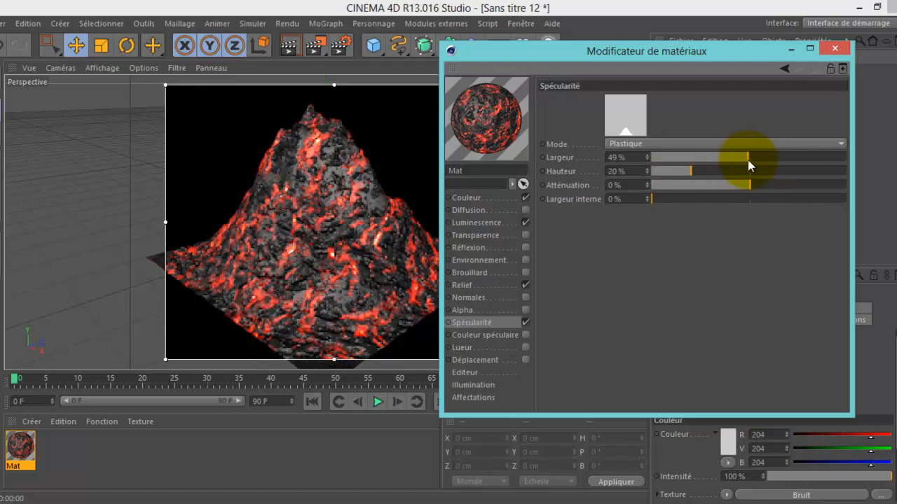
{"action": "left_click_drag", "start_coordinate": [742, 162], "coordinate": [719, 166]}
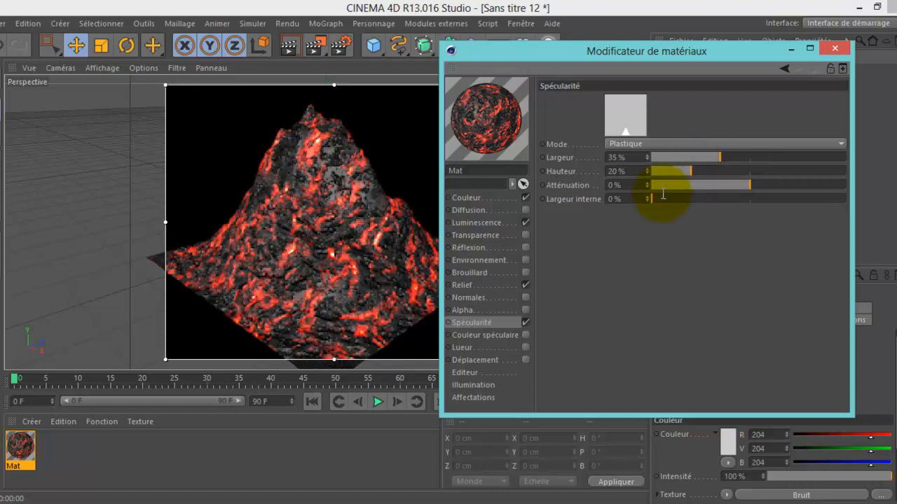
{"action": "left_click", "coordinate": [681, 171]}
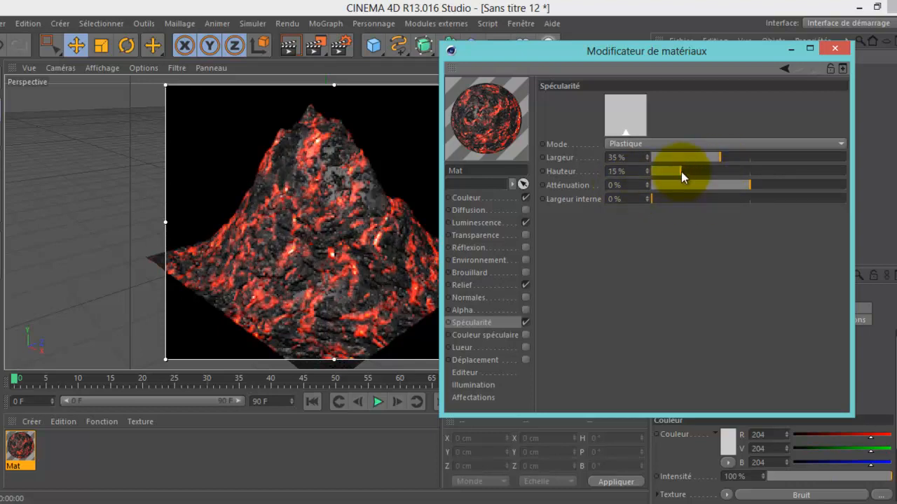
{"action": "left_click_drag", "start_coordinate": [678, 174], "coordinate": [671, 176]}
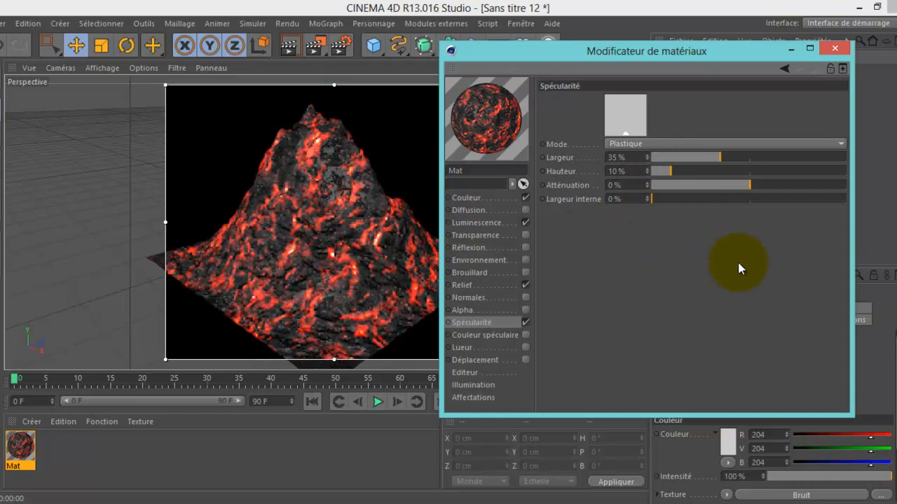
{"action": "left_click_drag", "start_coordinate": [744, 185], "coordinate": [725, 203]}
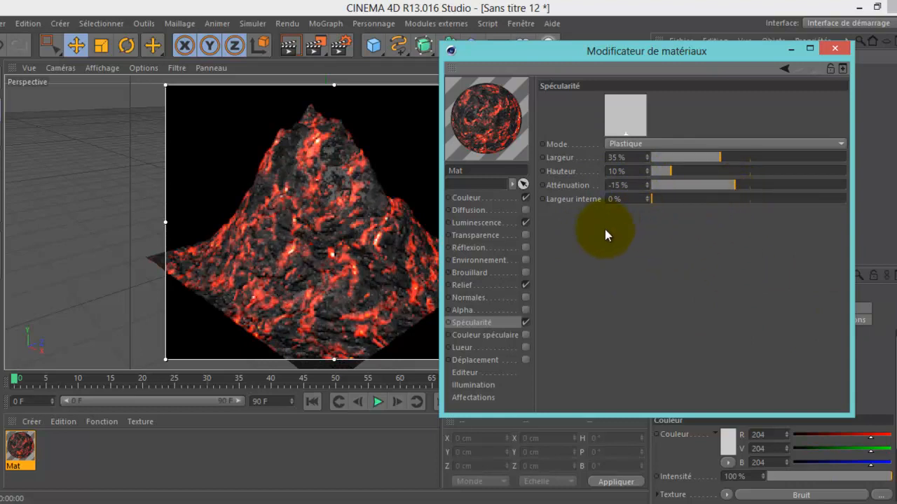
- Enable the material's Déplacement channel and give it a Colorisation texture
{"action": "mouse_move", "coordinate": [736, 192]}
{"action": "left_mouse_down"}
{"action": "mouse_move", "coordinate": [725, 192]}
{"action": "mouse_move", "coordinate": [738, 190]}
{"action": "left_mouse_up"}
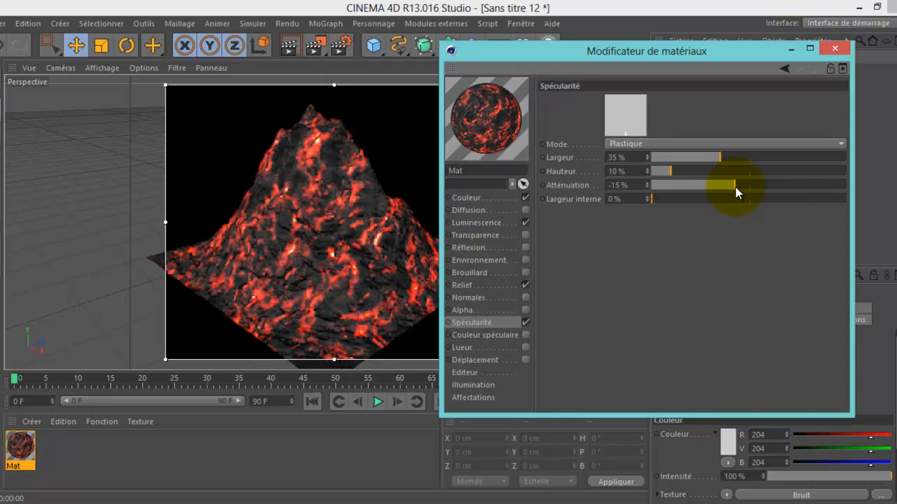
{"action": "left_click_drag", "start_coordinate": [735, 52], "coordinate": [771, 56]}
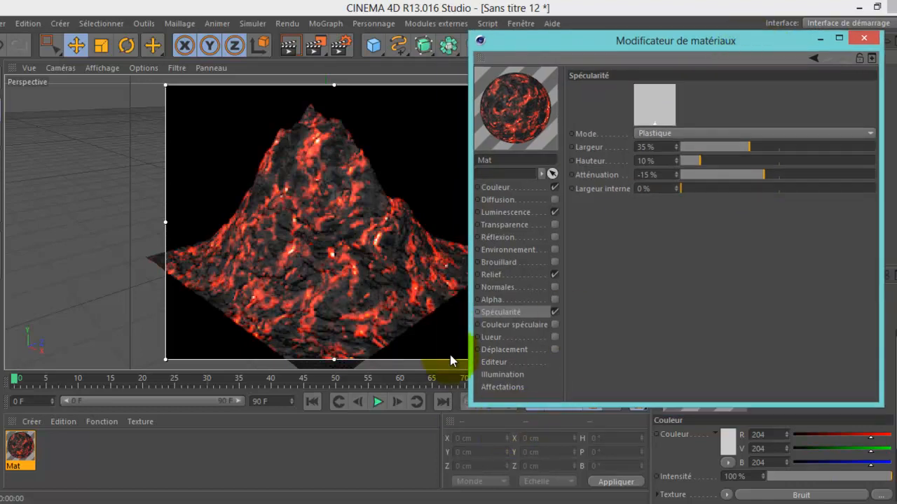
{"action": "left_click", "coordinate": [507, 351]}
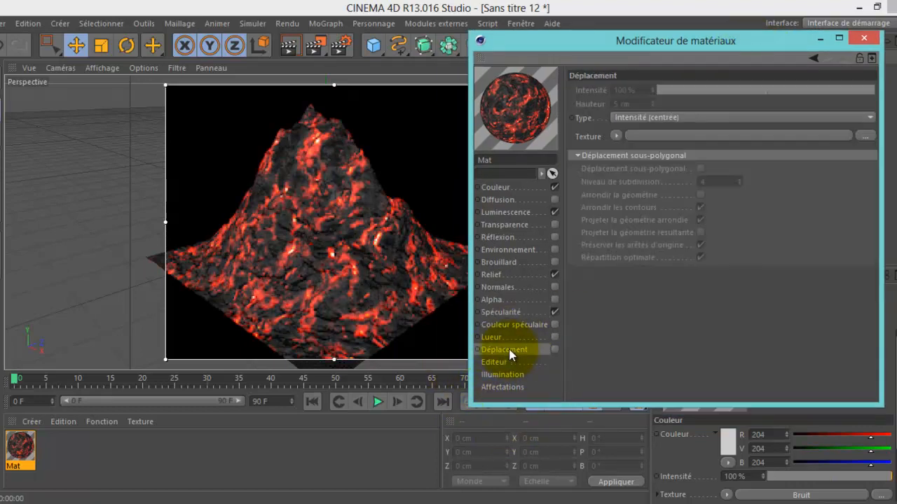
{"action": "left_click", "coordinate": [555, 350]}
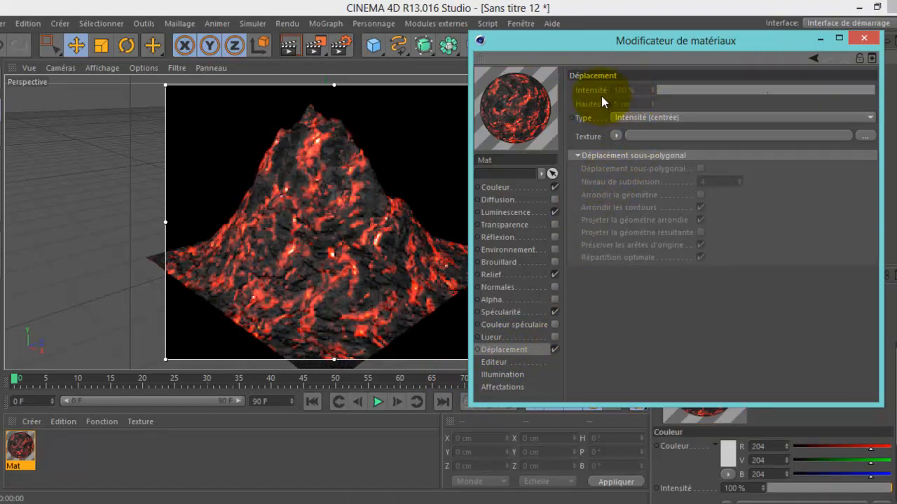
{"action": "left_click", "coordinate": [617, 136]}
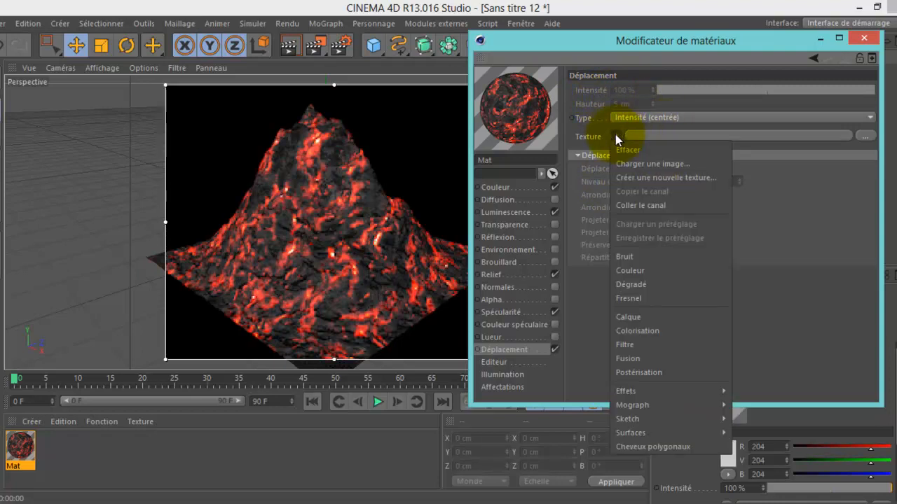
{"action": "left_click", "coordinate": [651, 330]}
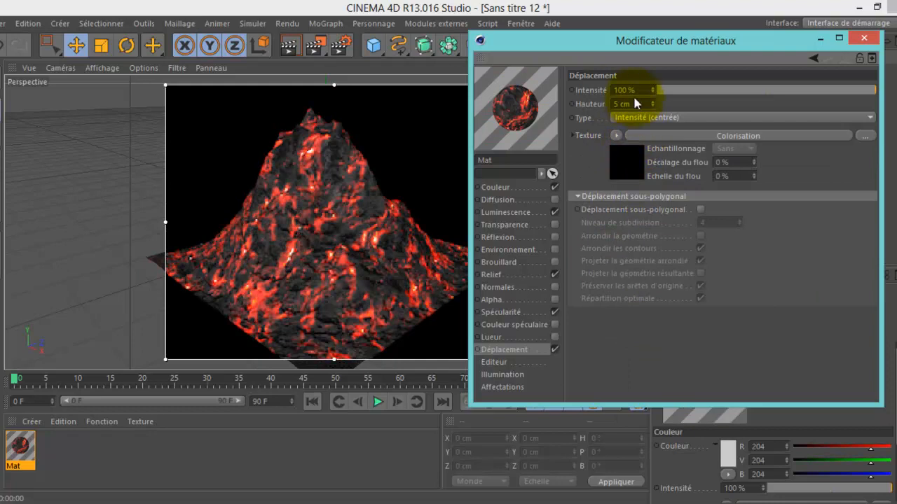
- Set the displacement to 50 % intensity and 8 cm height, with sub-polygonal displacement and geometry rounding enabled
{"action": "double_click", "coordinate": [622, 91]}
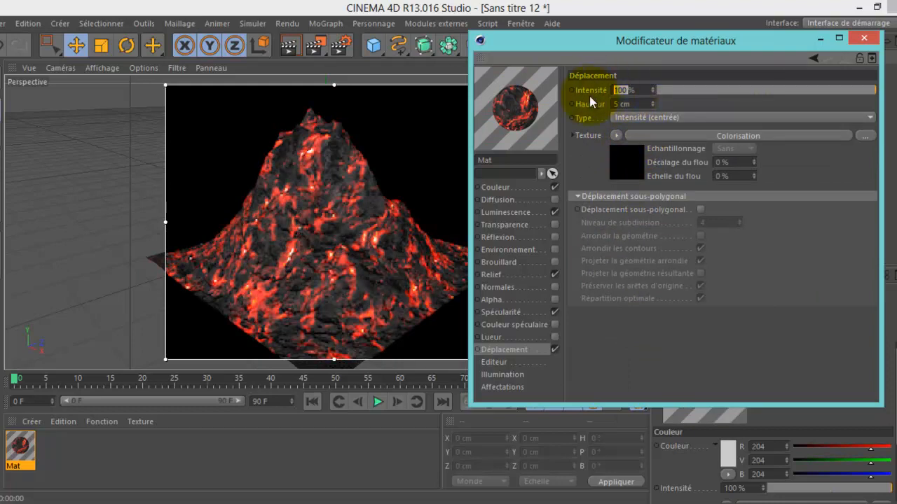
{"action": "type", "text": "50"}
{"action": "key", "text": "Return"}
{"action": "left_click", "coordinate": [653, 101]}
{"action": "left_click", "coordinate": [653, 101]}
{"action": "left_click", "coordinate": [653, 100]}
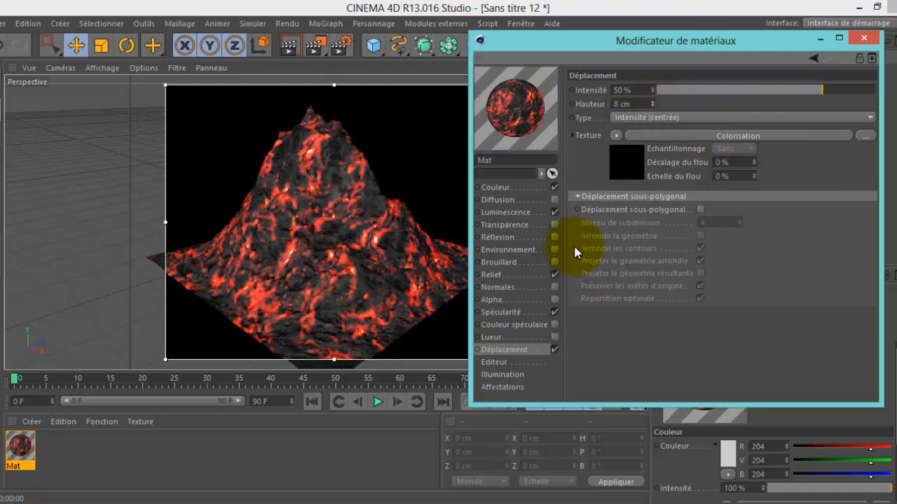
{"action": "left_click", "coordinate": [701, 210]}
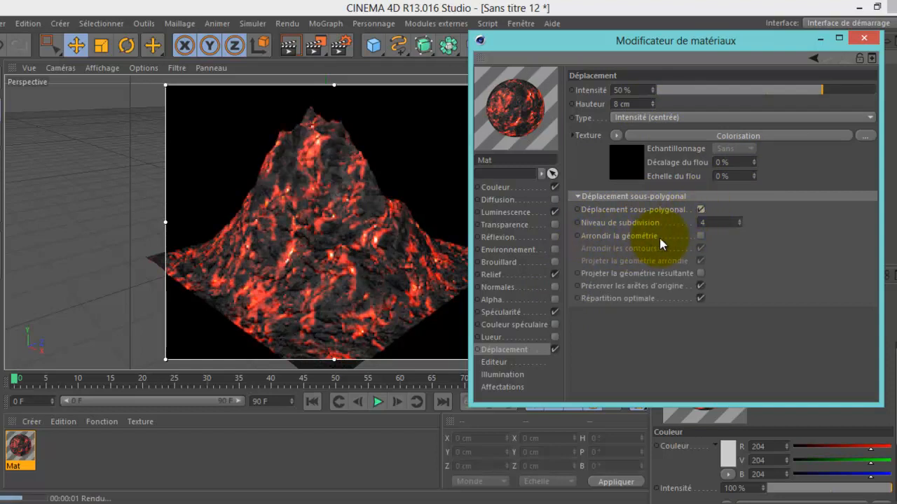
{"action": "left_click", "coordinate": [701, 235]}
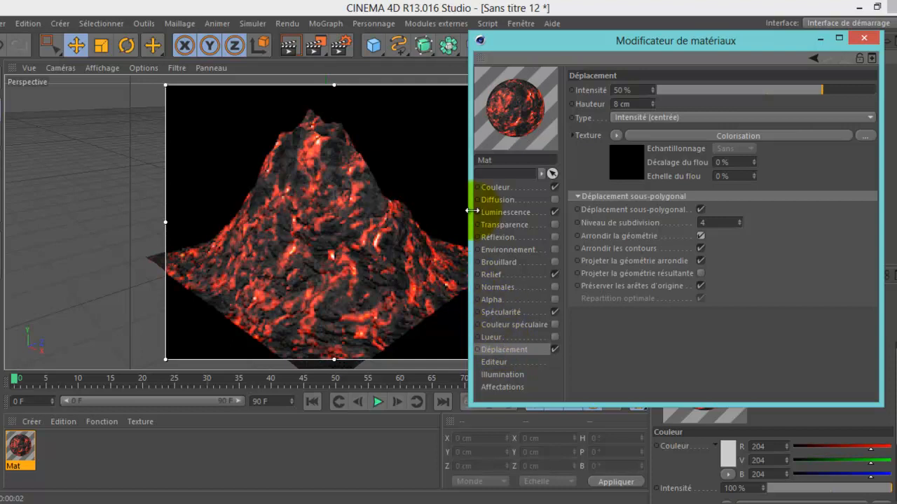
- Copy the Luminescence channel's Colorisation shader and paste it over the Déplacement channel's texture
{"action": "left_click", "coordinate": [518, 214]}
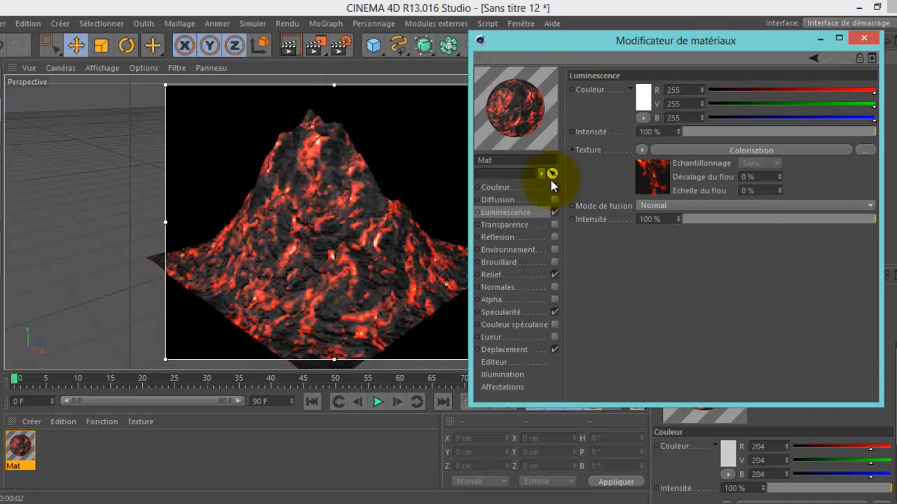
{"action": "left_click", "coordinate": [641, 151]}
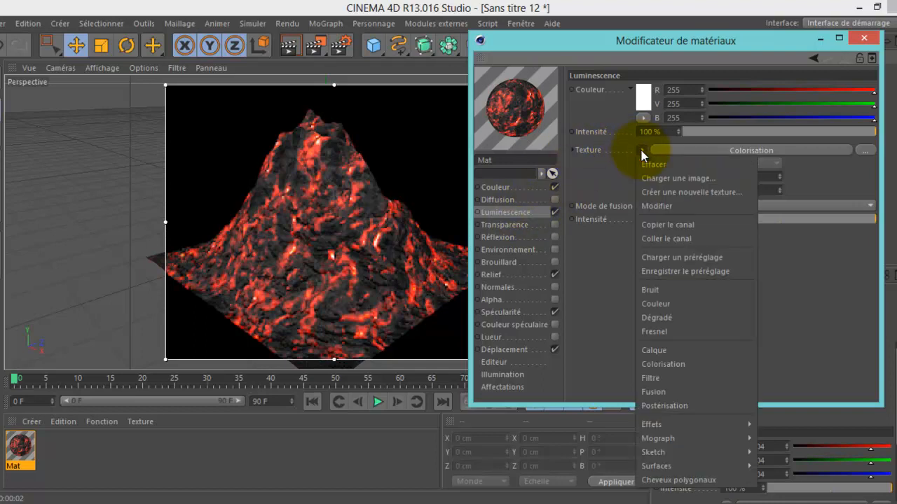
{"action": "left_click", "coordinate": [675, 224]}
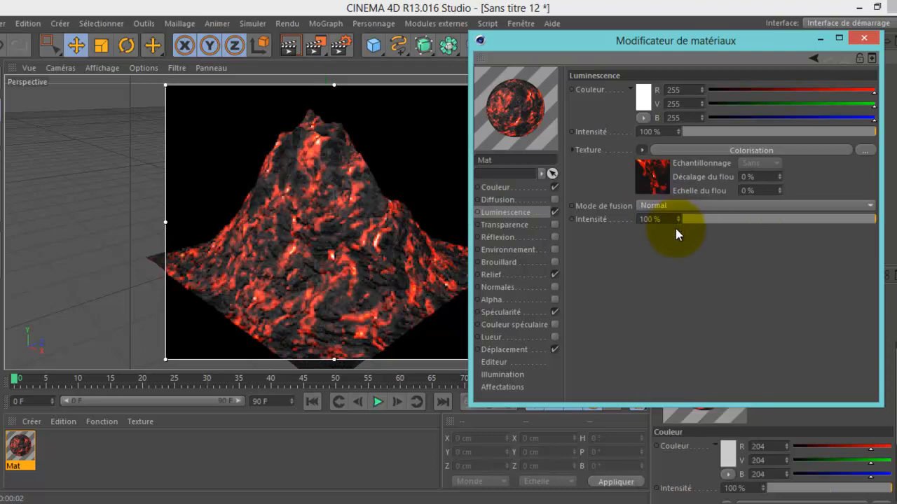
{"action": "left_click", "coordinate": [509, 351]}
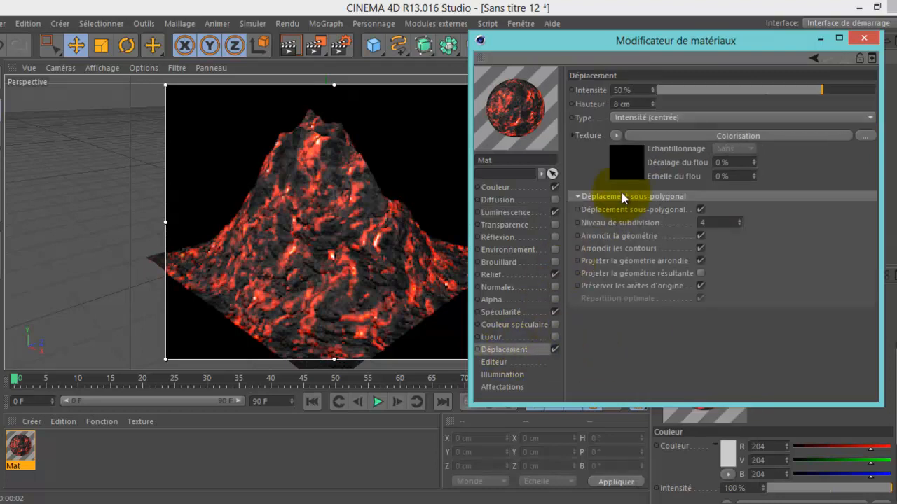
{"action": "left_click", "coordinate": [616, 135]}
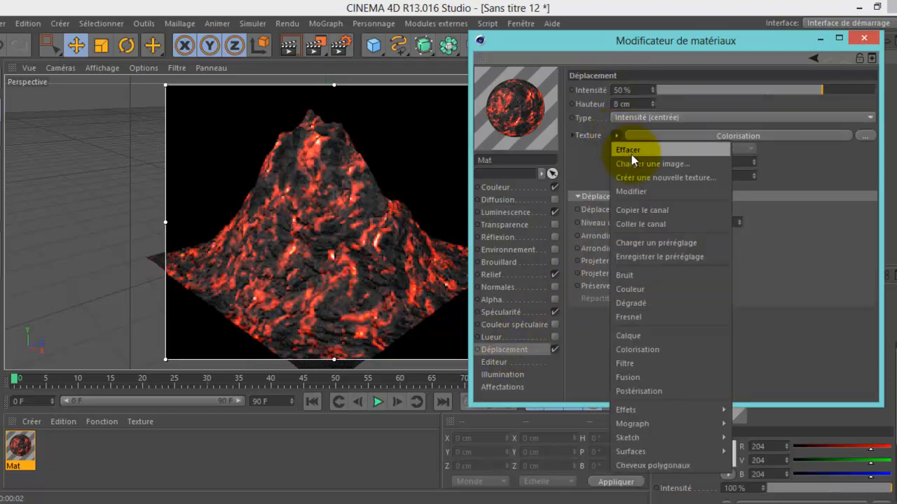
{"action": "left_click", "coordinate": [652, 224]}
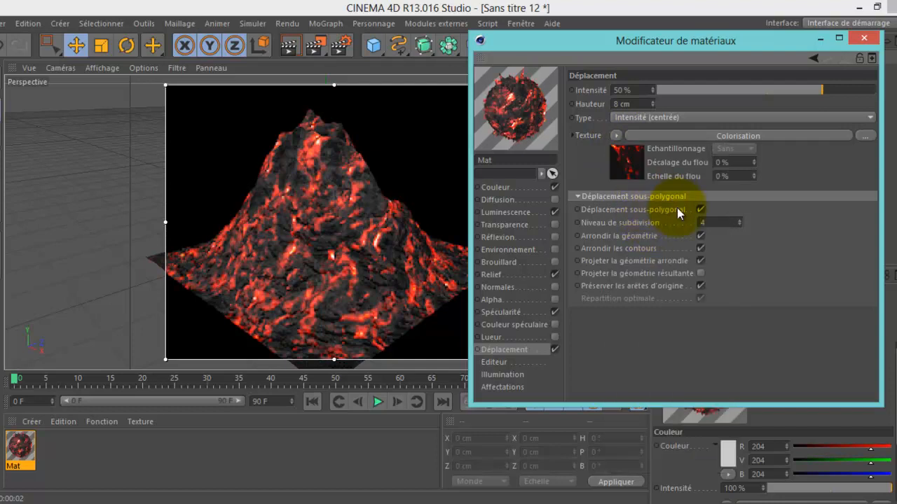
- Shift the black, red, orange and yellow knots of the displacement's Colorisation gradient toward its black end
{"action": "left_click", "coordinate": [626, 166]}
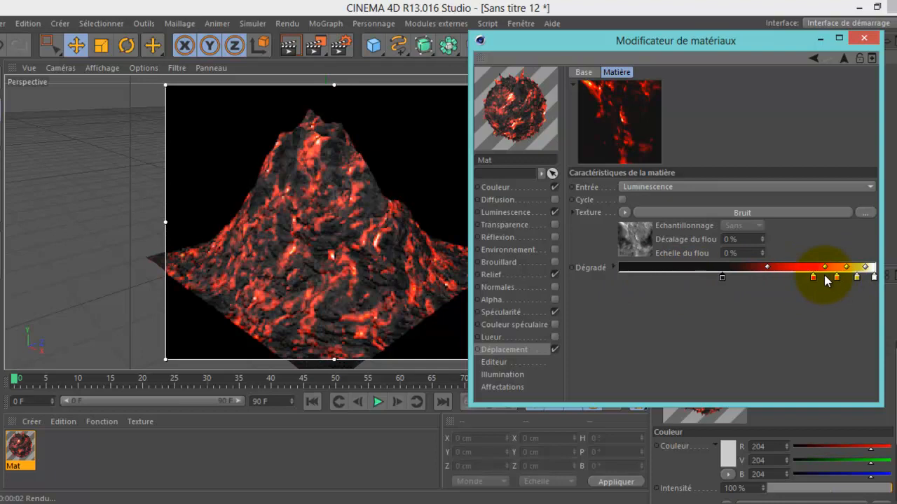
{"action": "left_click", "coordinate": [514, 212]}
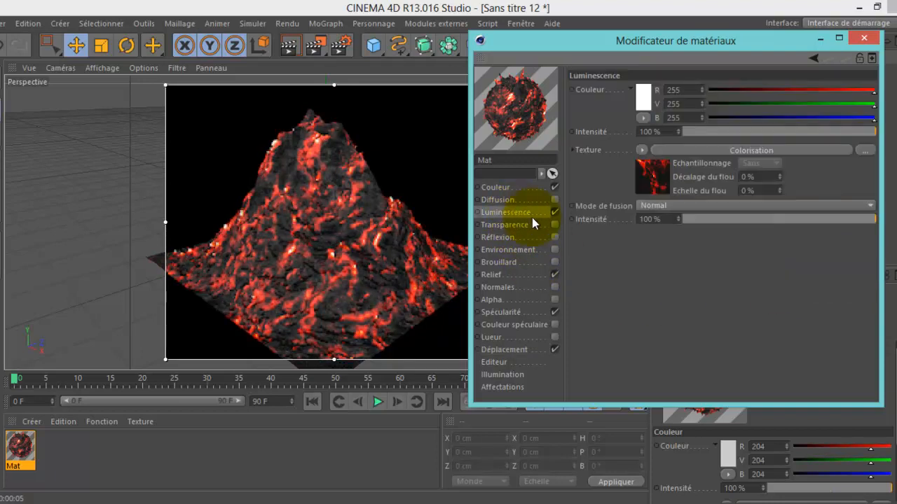
{"action": "left_click", "coordinate": [650, 173]}
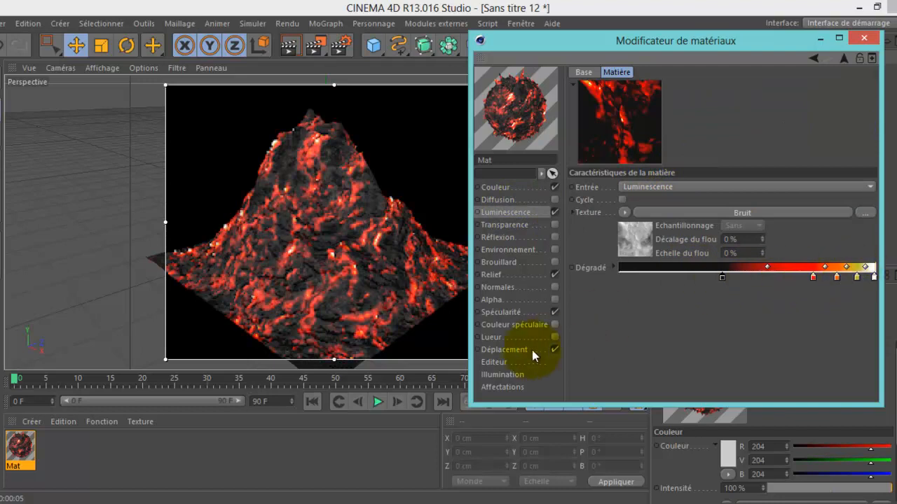
{"action": "left_click", "coordinate": [519, 350]}
{"action": "left_click", "coordinate": [629, 166]}
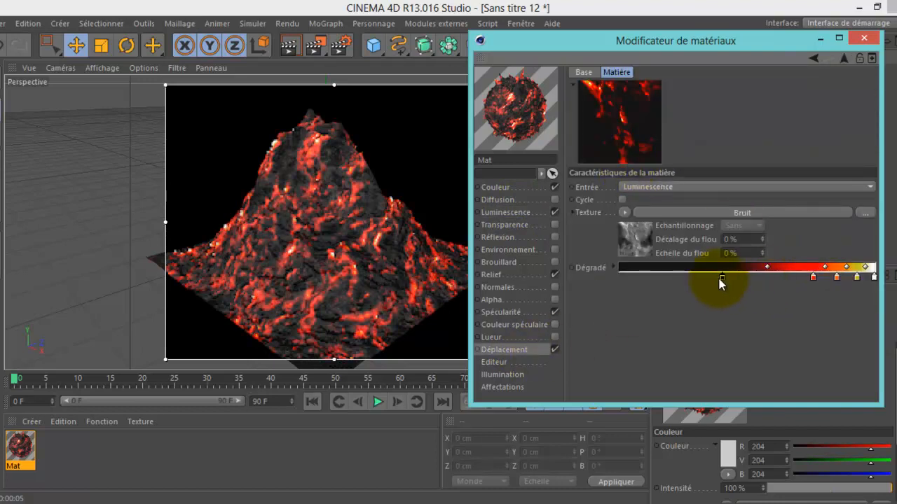
{"action": "left_click_drag", "start_coordinate": [721, 281], "coordinate": [665, 280]}
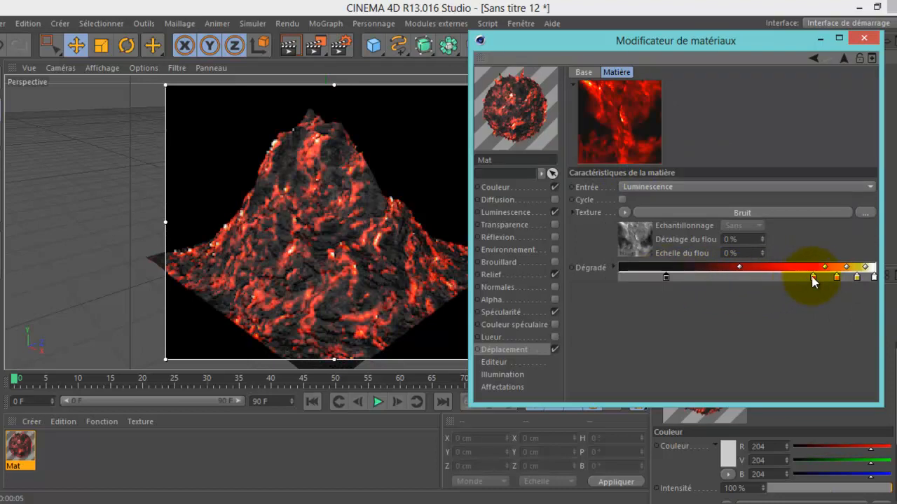
{"action": "left_click_drag", "start_coordinate": [811, 276], "coordinate": [737, 275]}
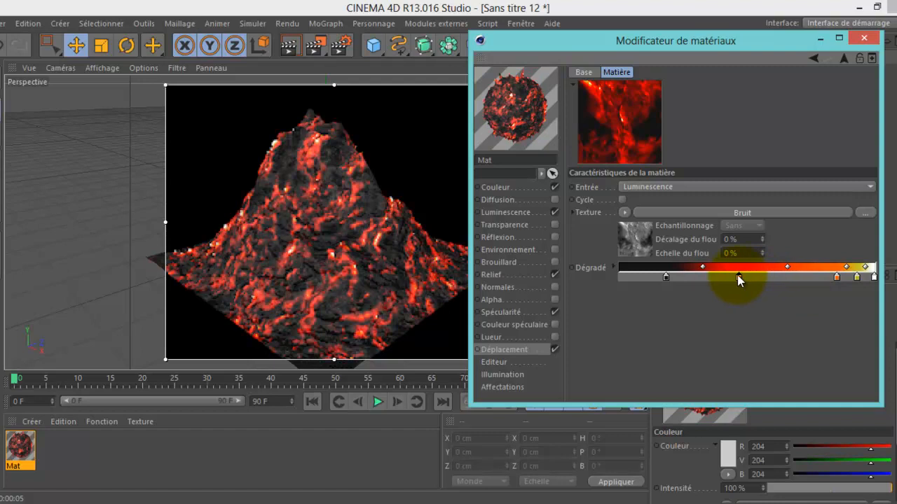
{"action": "left_click_drag", "start_coordinate": [836, 276], "coordinate": [798, 278]}
{"action": "left_click_drag", "start_coordinate": [853, 276], "coordinate": [834, 278]}
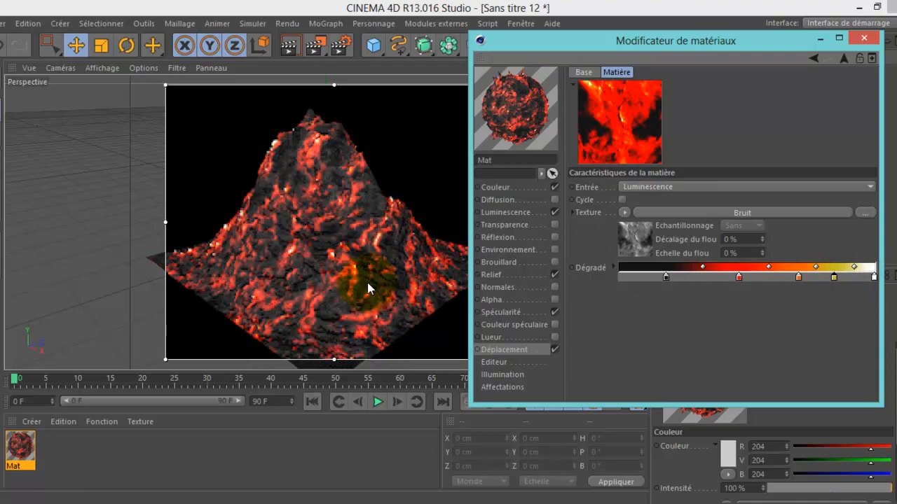
- Move the displacement gradient's black, red, orange and yellow knots back toward its white end
{"action": "left_click_drag", "start_coordinate": [666, 276], "coordinate": [704, 279]}
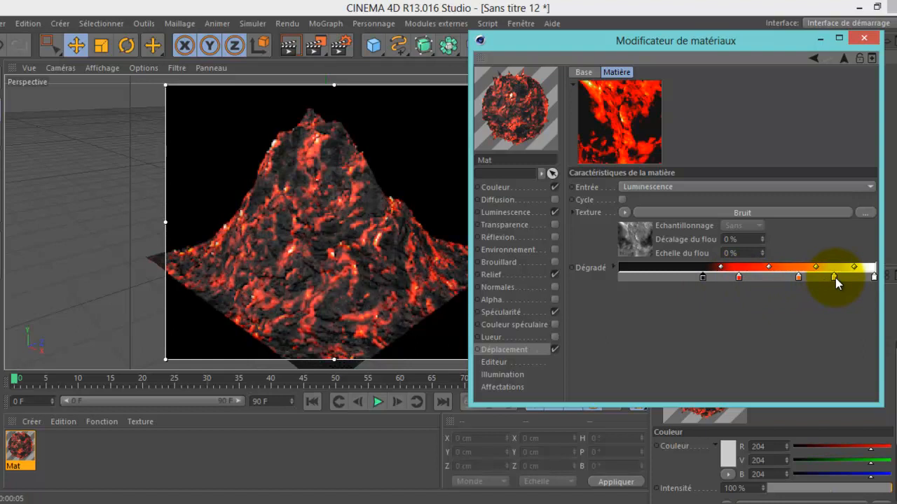
{"action": "left_click_drag", "start_coordinate": [798, 277], "coordinate": [825, 280]}
{"action": "left_click_drag", "start_coordinate": [738, 278], "coordinate": [792, 278]}
{"action": "left_click_drag", "start_coordinate": [701, 277], "coordinate": [732, 280]}
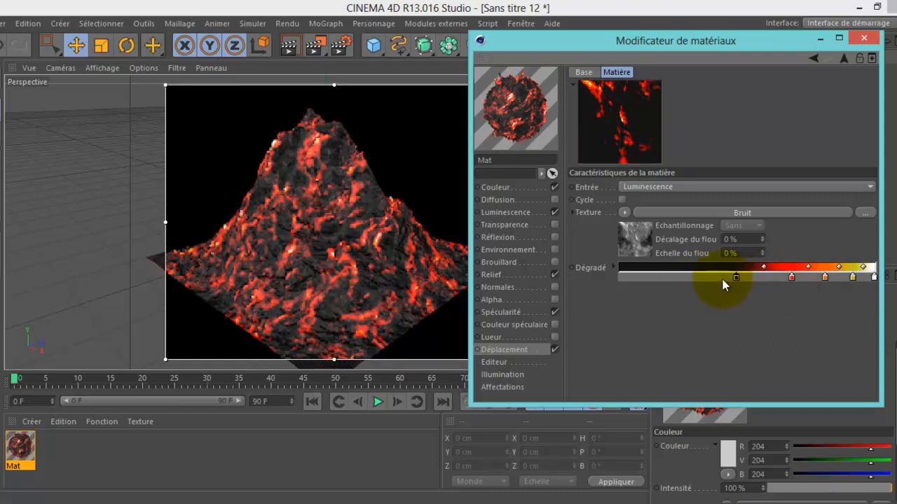
- Try spreading the displacement gradient by moving its black, red and orange knots far toward the black end
{"action": "mouse_move", "coordinate": [529, 41]}
{"action": "left_mouse_down"}
{"action": "mouse_move", "coordinate": [593, 69]}
{"action": "mouse_move", "coordinate": [520, 46]}
{"action": "left_mouse_up"}
{"action": "left_click_drag", "start_coordinate": [726, 285], "coordinate": [624, 282]}
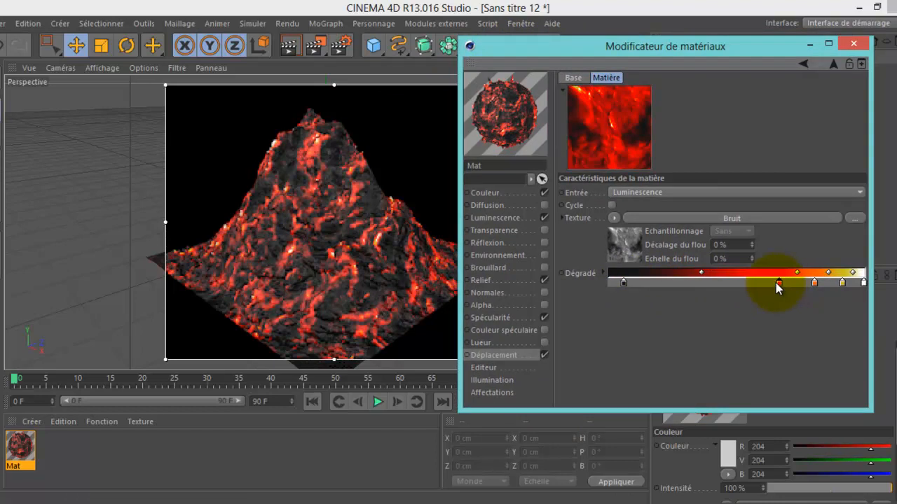
{"action": "left_click_drag", "start_coordinate": [781, 283], "coordinate": [685, 281]}
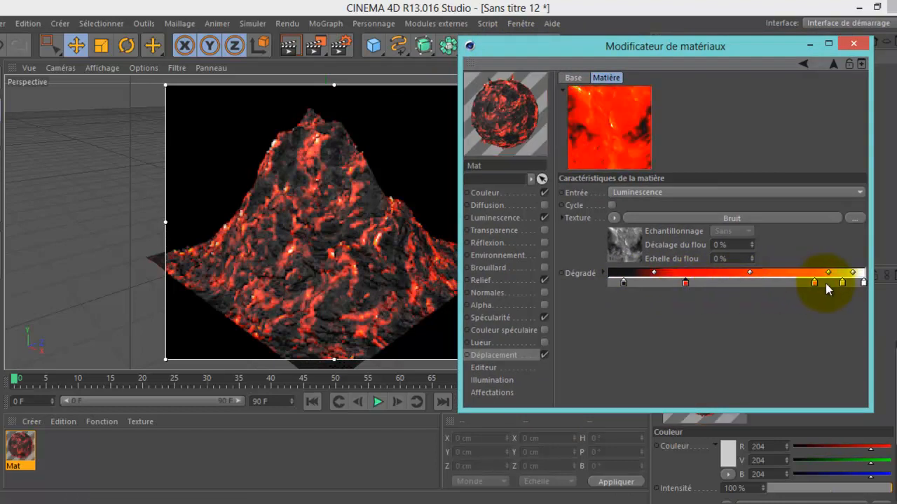
{"action": "left_click_drag", "start_coordinate": [812, 281], "coordinate": [739, 282]}
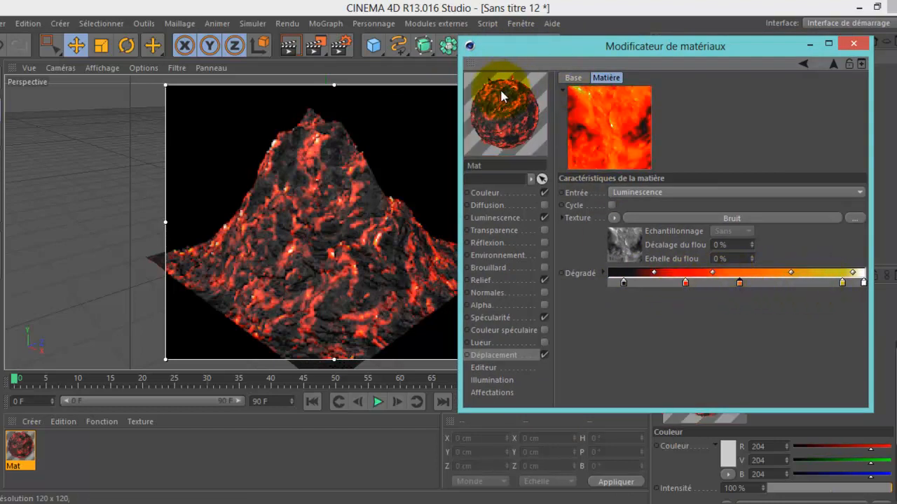
- Bring the displacement gradient's orange and red knots back near the yellow one, and the black knot to about a quarter of the gradient
{"action": "left_click_drag", "start_coordinate": [507, 51], "coordinate": [540, 59]}
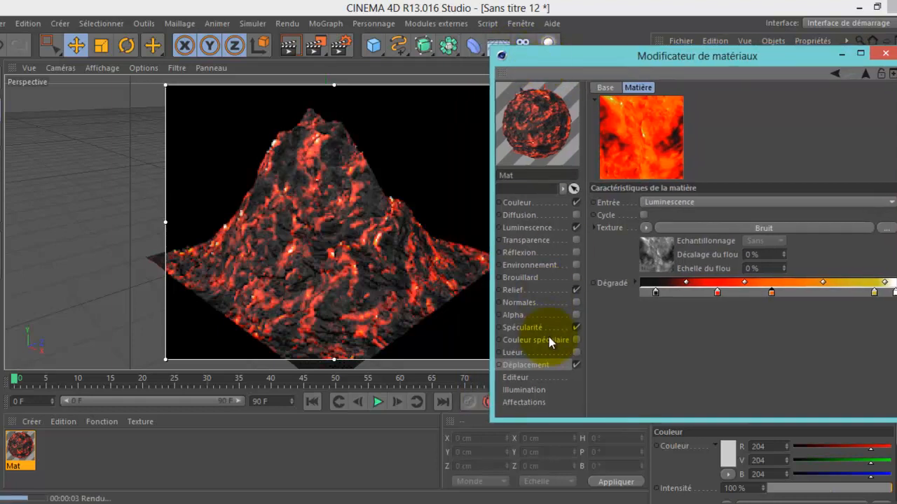
{"action": "left_click", "coordinate": [554, 365]}
{"action": "left_click", "coordinate": [639, 176]}
{"action": "left_click_drag", "start_coordinate": [771, 293], "coordinate": [857, 293]}
{"action": "left_click_drag", "start_coordinate": [717, 293], "coordinate": [825, 293]}
{"action": "left_click_drag", "start_coordinate": [654, 294], "coordinate": [713, 298]}
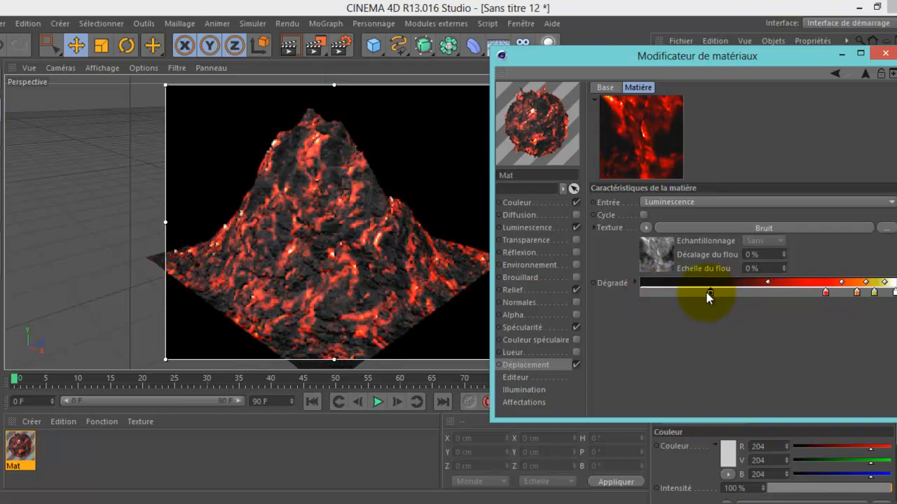
- Enable the material's Lueur channel and turn off its use of the material colour
{"action": "mouse_move", "coordinate": [580, 62]}
{"action": "left_mouse_down"}
{"action": "mouse_move", "coordinate": [587, 77]}
{"action": "mouse_move", "coordinate": [580, 72]}
{"action": "left_mouse_up"}
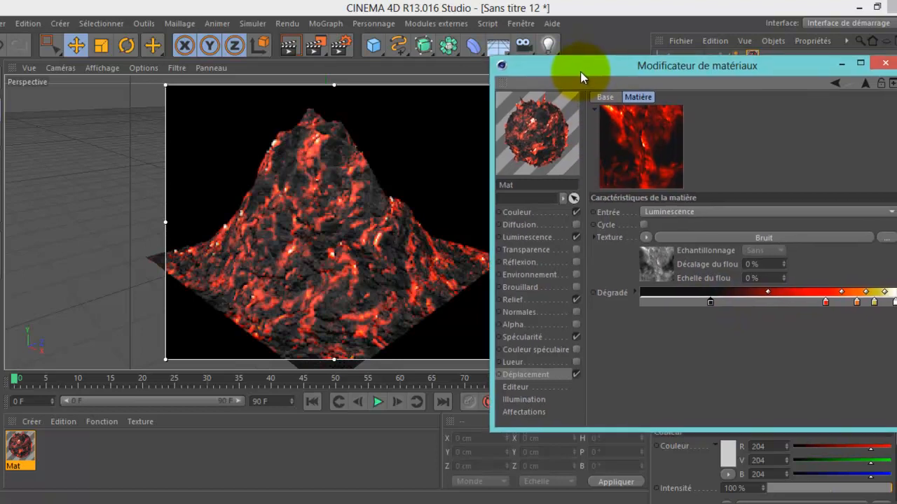
{"action": "left_click", "coordinate": [518, 362]}
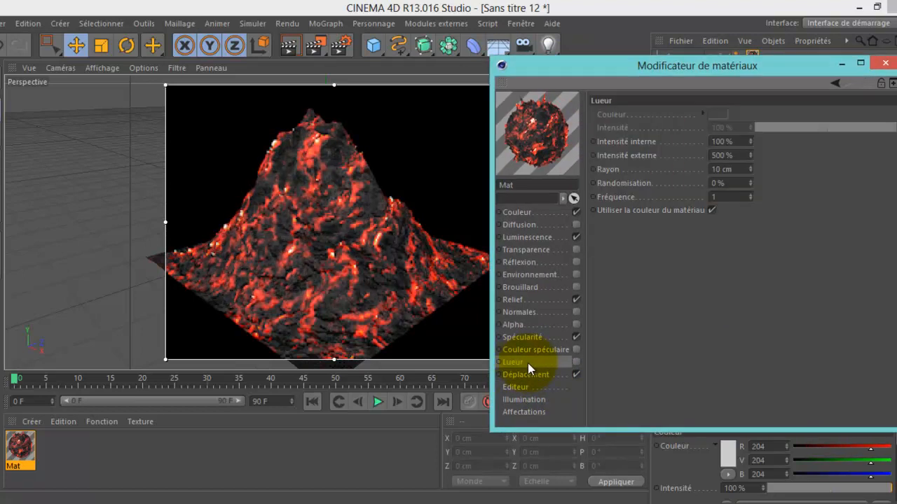
{"action": "left_click", "coordinate": [576, 362]}
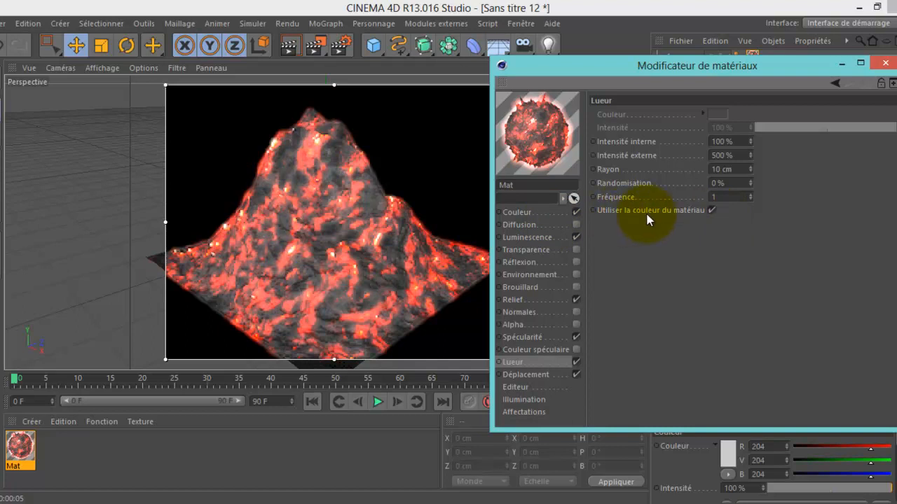
{"action": "left_click", "coordinate": [712, 210]}
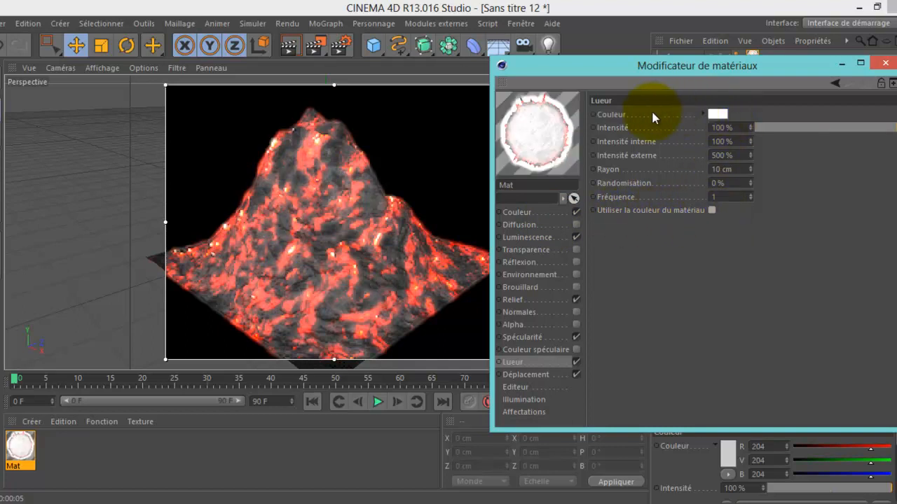
- Set the glow colour to a very dark red with R 41, V 0 and B 0
{"action": "left_click", "coordinate": [717, 113]}
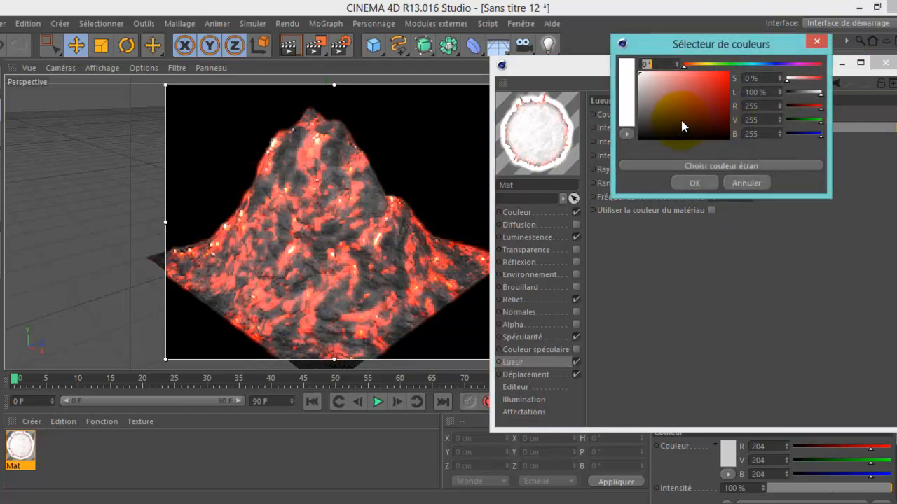
{"action": "left_click_drag", "start_coordinate": [761, 106], "coordinate": [663, 106]}
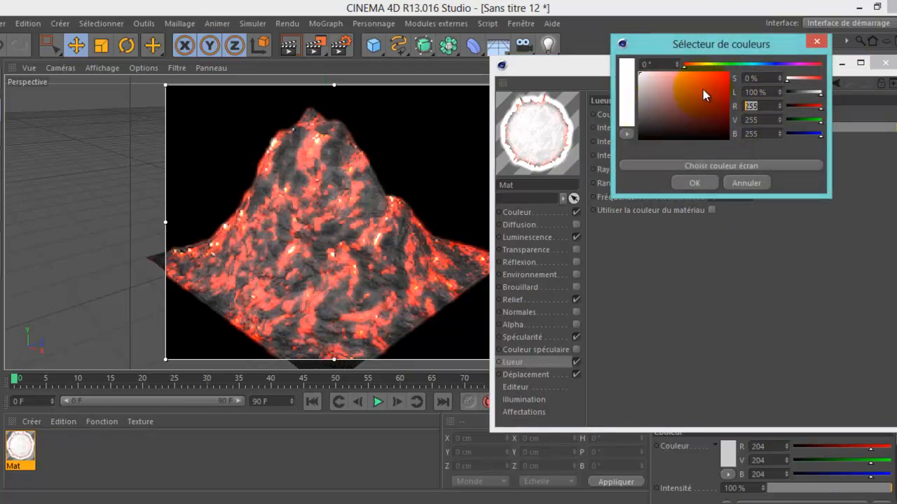
{"action": "left_click_drag", "start_coordinate": [694, 81], "coordinate": [727, 120]}
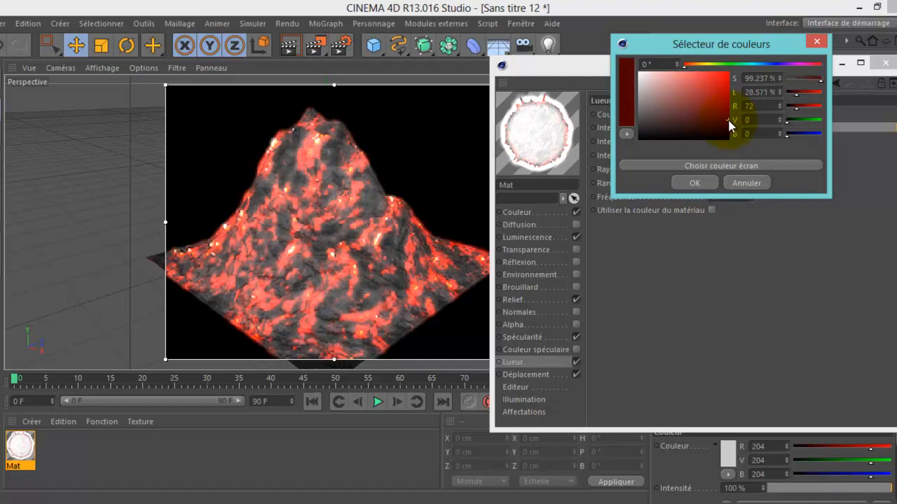
{"action": "left_click", "coordinate": [727, 120]}
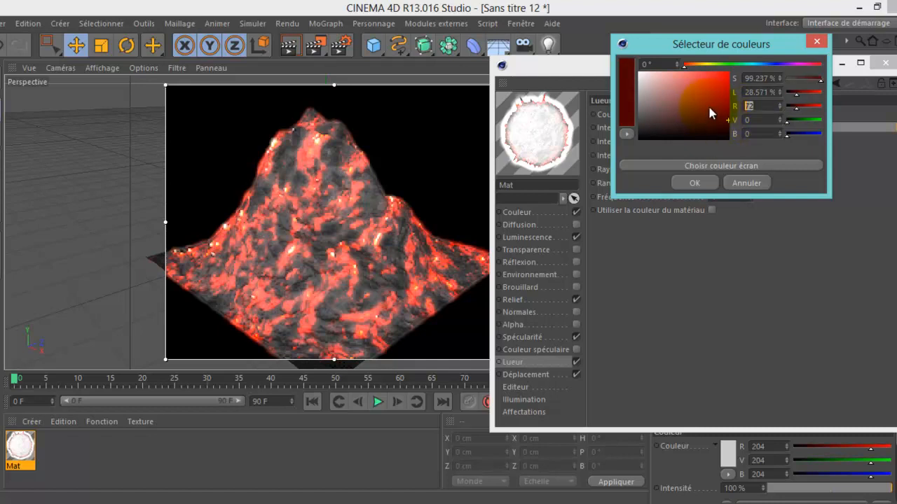
{"action": "type", "text": "41"}
{"action": "key", "text": "Return"}
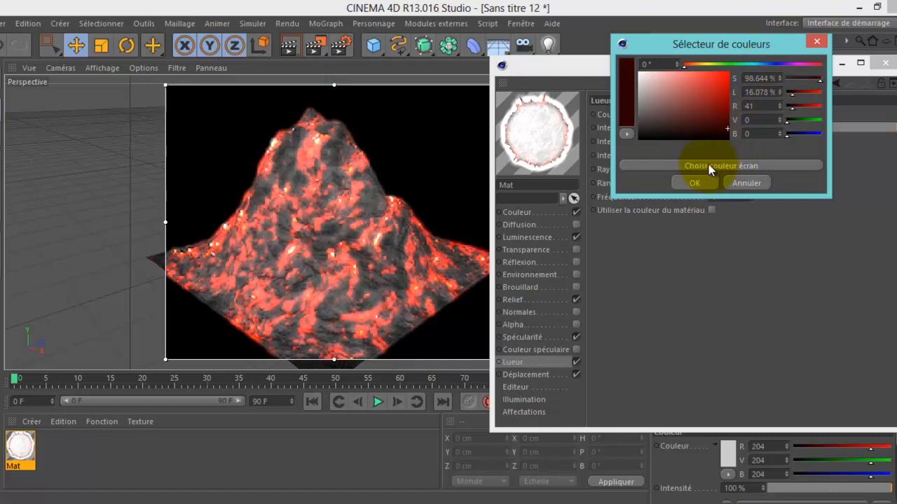
{"action": "left_click", "coordinate": [696, 183]}
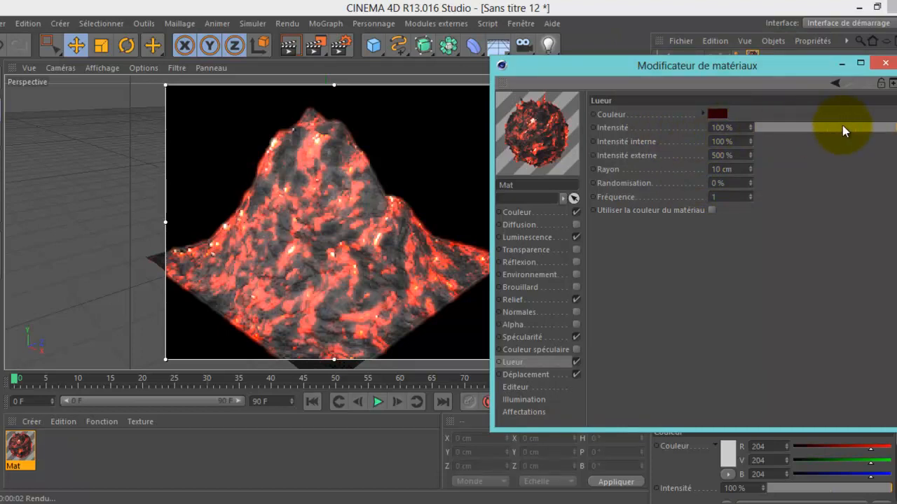
- Set the glow's overall intensity to 79 % and its internal intensity to 56 %
{"action": "left_click", "coordinate": [891, 132]}
{"action": "left_click_drag", "start_coordinate": [891, 132], "coordinate": [870, 136]}
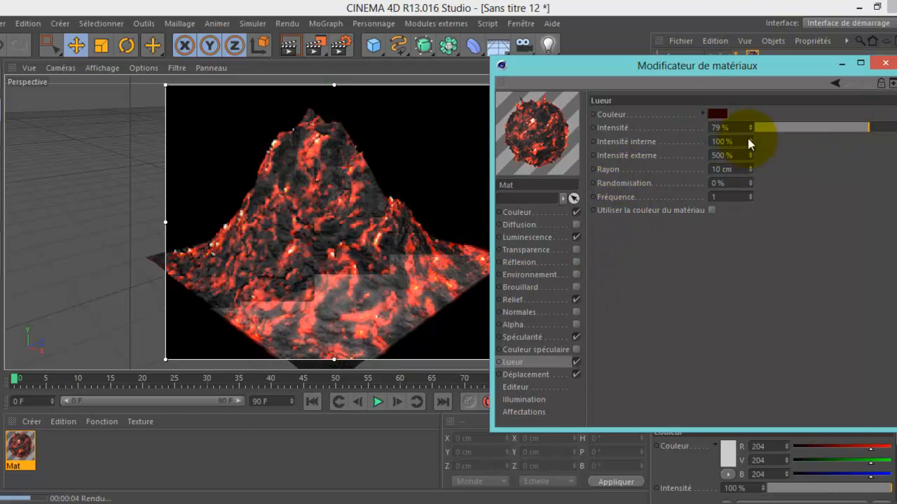
{"action": "left_click", "coordinate": [749, 139]}
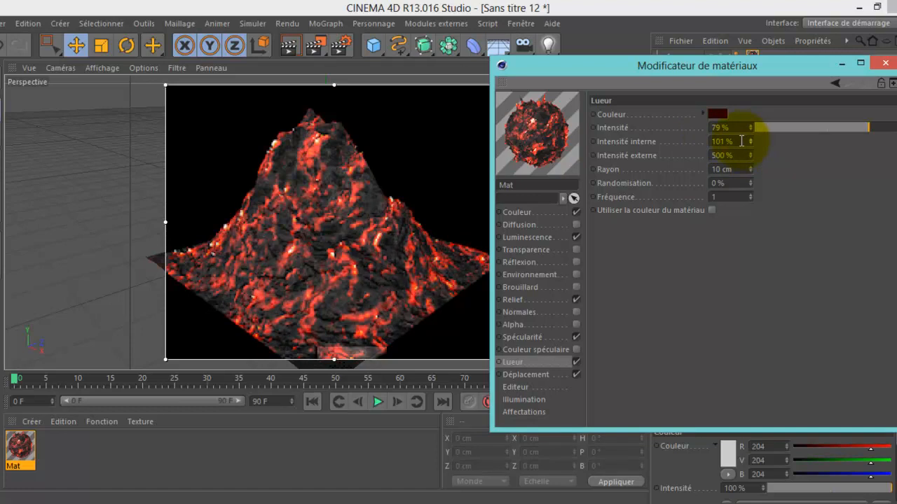
{"action": "type", "text": "50"}
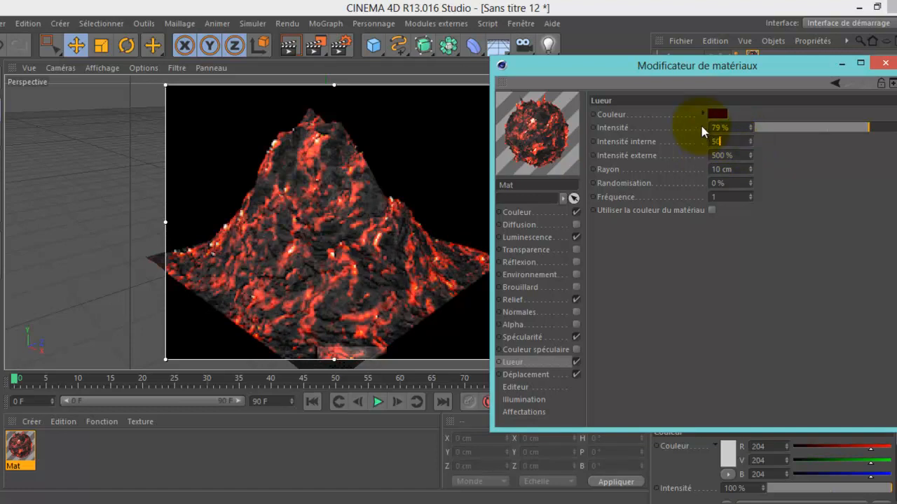
{"action": "key", "text": "Return"}
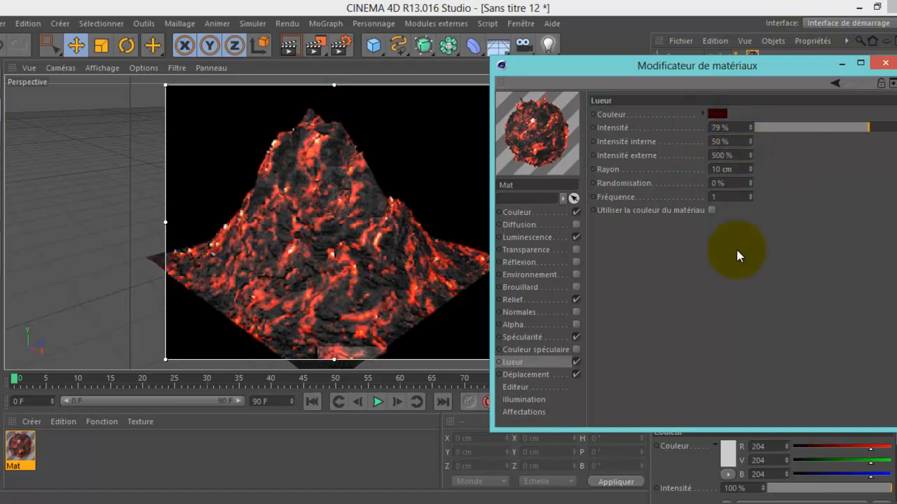
{"action": "left_click", "coordinate": [750, 140]}
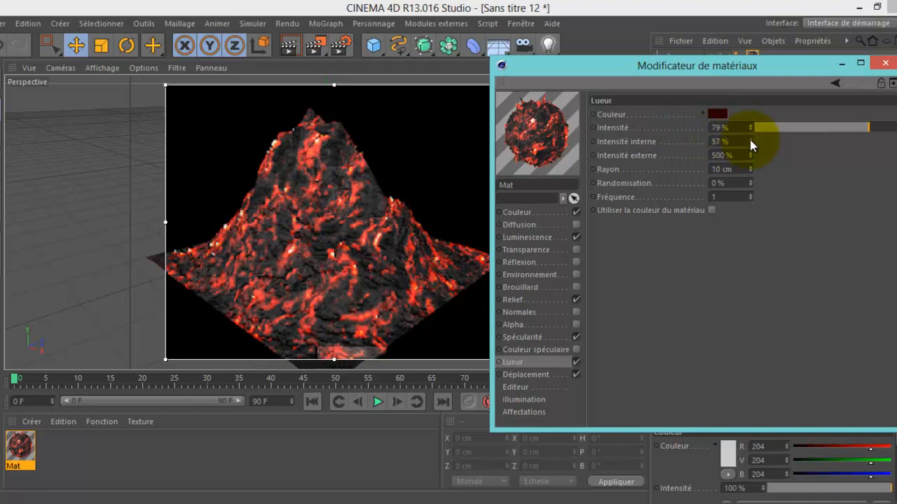
{"action": "left_click", "coordinate": [748, 144]}
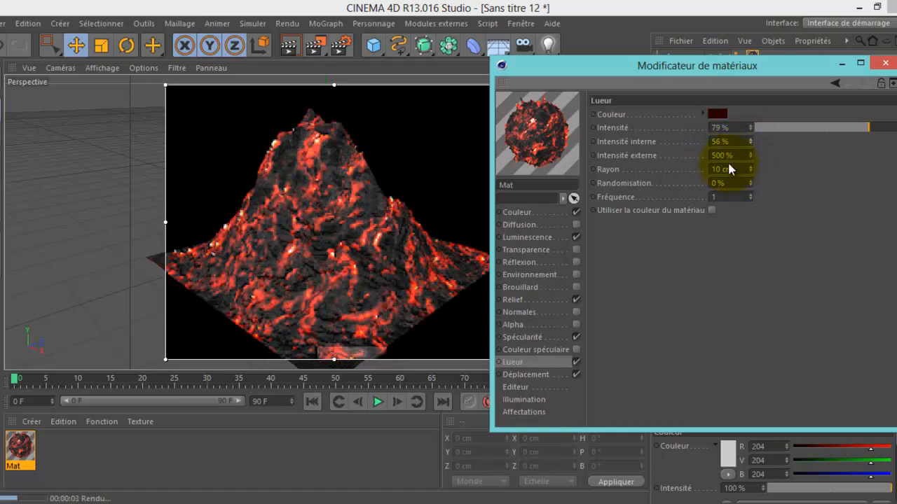
- Set the glow's external intensity to 0 %
{"action": "left_click", "coordinate": [739, 155]}
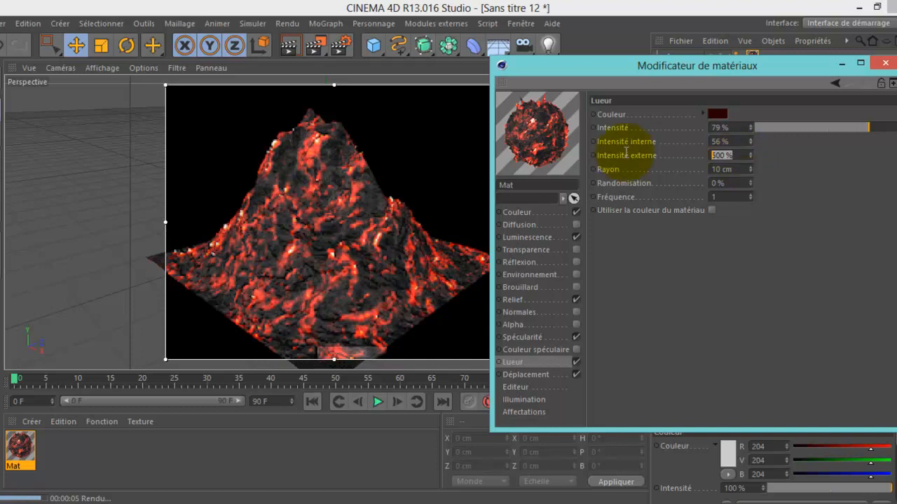
{"action": "type", "text": "0"}
{"action": "key", "text": "Return"}
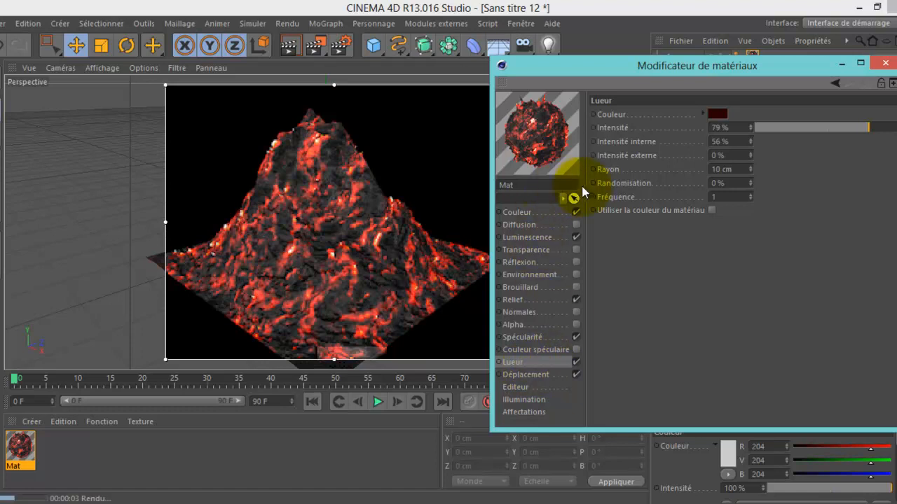
- Review the material's Couleur channel and the layered Calque texture of its Relief channel
{"action": "left_click", "coordinate": [523, 213]}
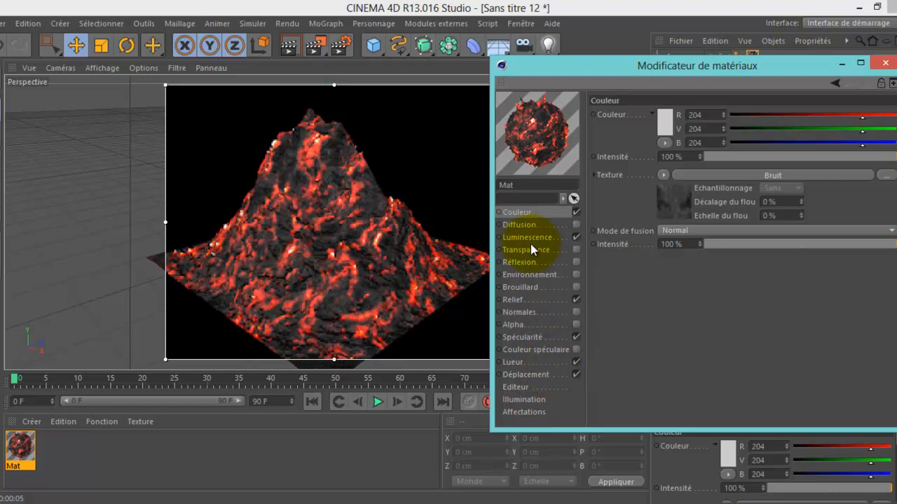
{"action": "left_click", "coordinate": [516, 298]}
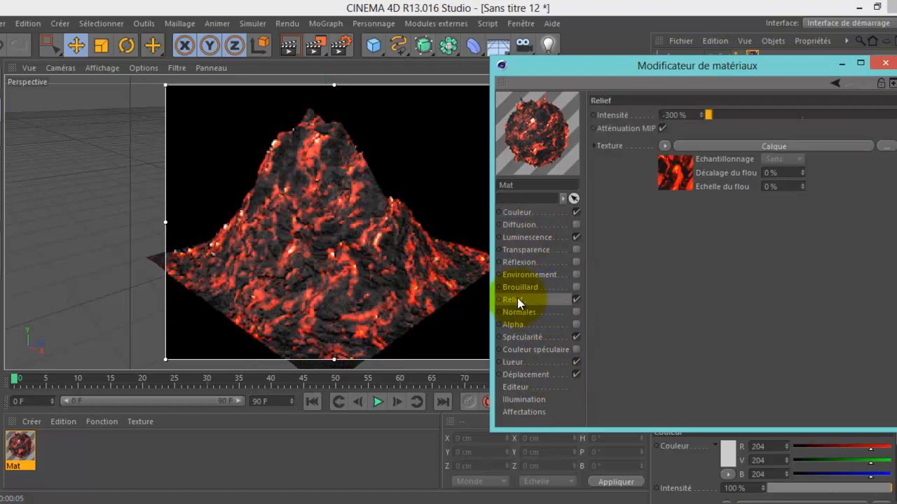
{"action": "left_click", "coordinate": [671, 181]}
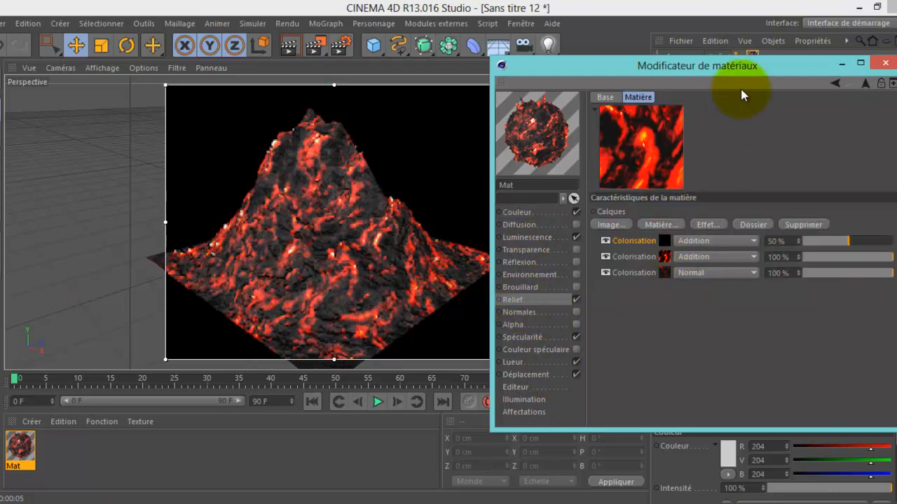
{"action": "left_click_drag", "start_coordinate": [775, 63], "coordinate": [768, 26]}
{"action": "left_click", "coordinate": [625, 203]}
{"action": "left_click_drag", "start_coordinate": [784, 27], "coordinate": [795, 49]}
{"action": "left_click", "coordinate": [527, 197]}
{"action": "left_click_drag", "start_coordinate": [618, 49], "coordinate": [595, 74]}
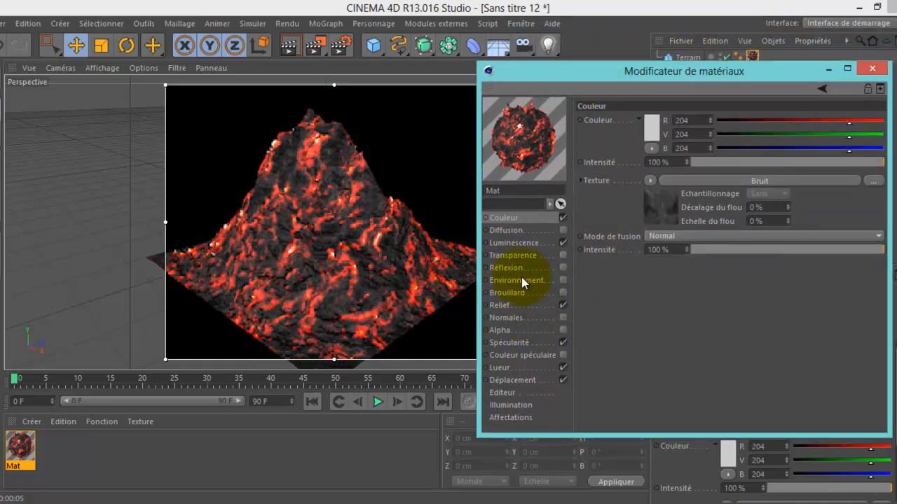
- Open the luminescence's Colorisation texture and shift its gradient's black, red, orange and yellow knots toward the black end
{"action": "left_click", "coordinate": [524, 243]}
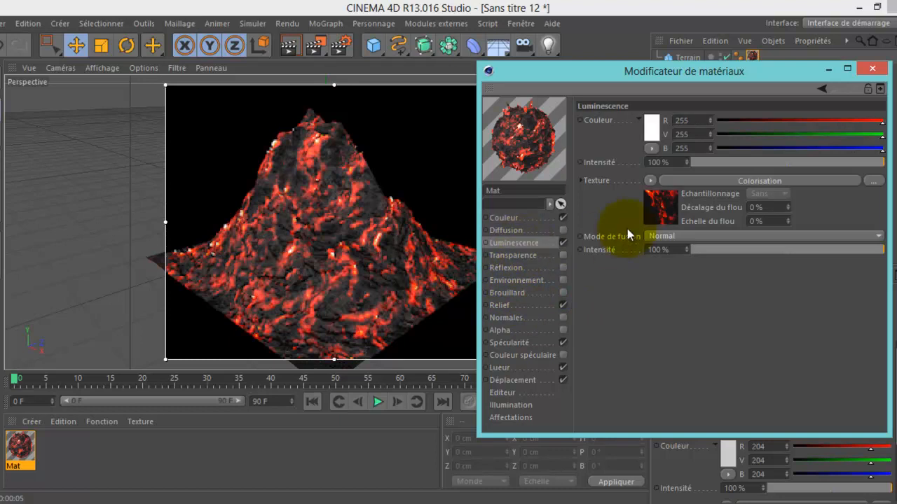
{"action": "left_click", "coordinate": [652, 214]}
{"action": "left_click_drag", "start_coordinate": [730, 308], "coordinate": [666, 311]}
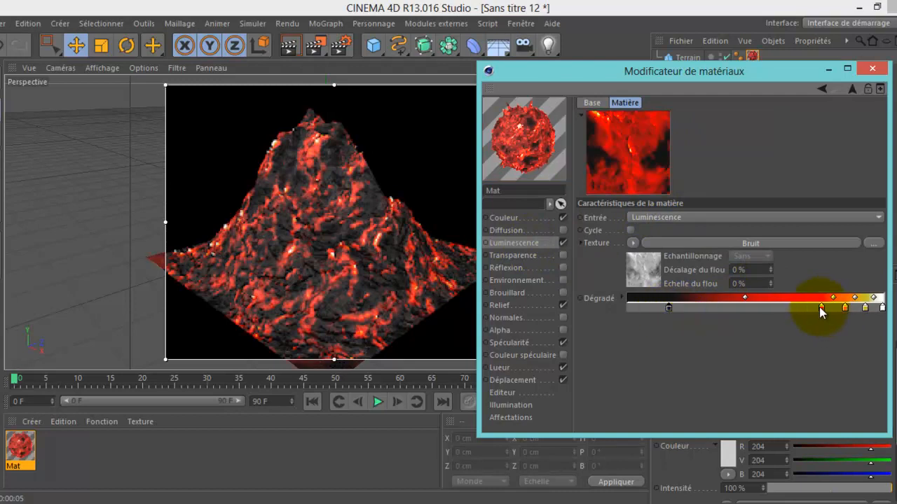
{"action": "left_click_drag", "start_coordinate": [820, 308], "coordinate": [712, 310]}
{"action": "left_click_drag", "start_coordinate": [846, 307], "coordinate": [756, 314]}
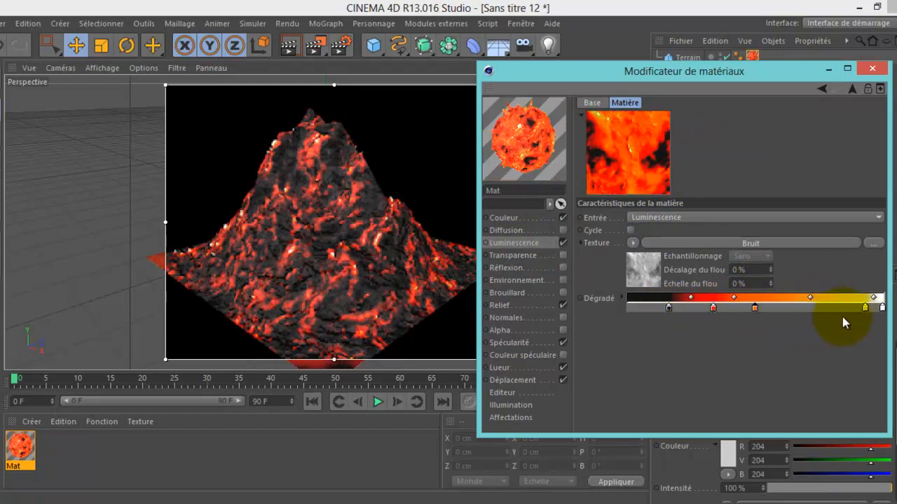
{"action": "left_click_drag", "start_coordinate": [866, 310], "coordinate": [813, 309]}
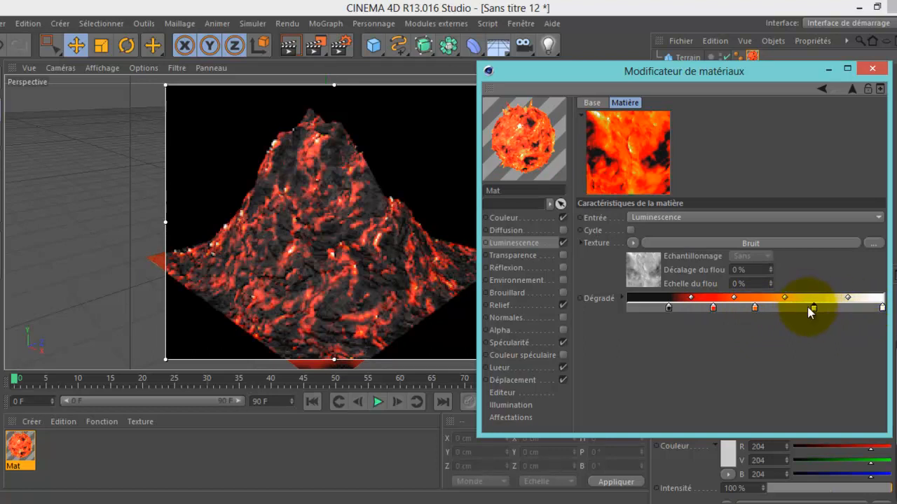
- Ease the luminescence gradient's yellow, orange and red knots slightly back toward its white end and check the rendered mountain
{"action": "left_click_drag", "start_coordinate": [815, 308], "coordinate": [839, 309]}
{"action": "left_click_drag", "start_coordinate": [767, 308], "coordinate": [779, 309]}
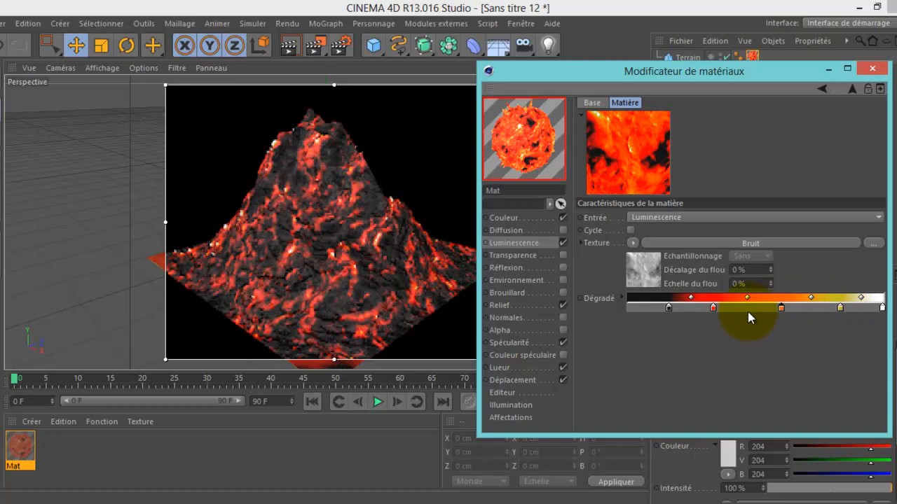
{"action": "left_click_drag", "start_coordinate": [712, 309], "coordinate": [732, 309]}
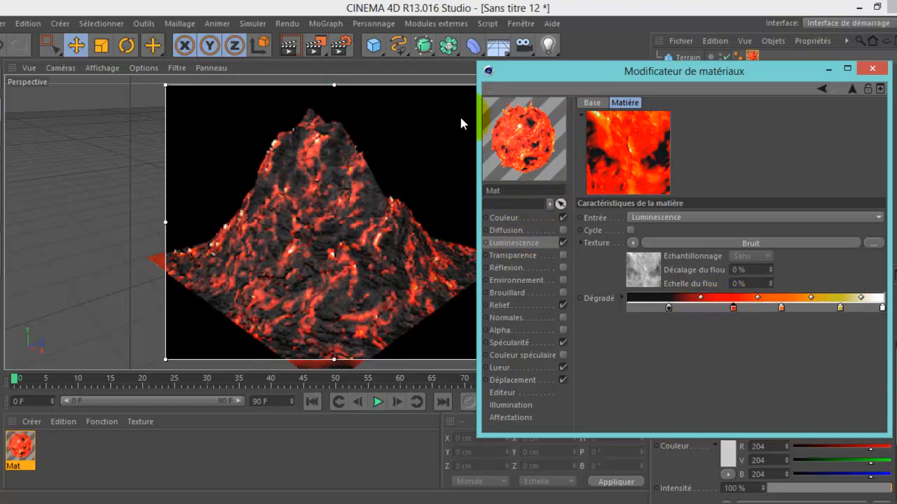
{"action": "left_click_drag", "start_coordinate": [524, 75], "coordinate": [547, 70]}
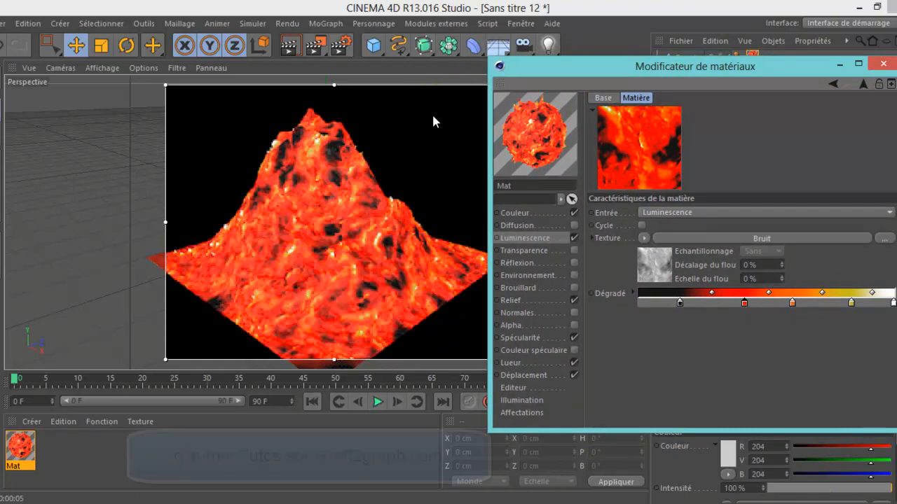
{"action": "left_click_drag", "start_coordinate": [547, 68], "coordinate": [569, 66]}
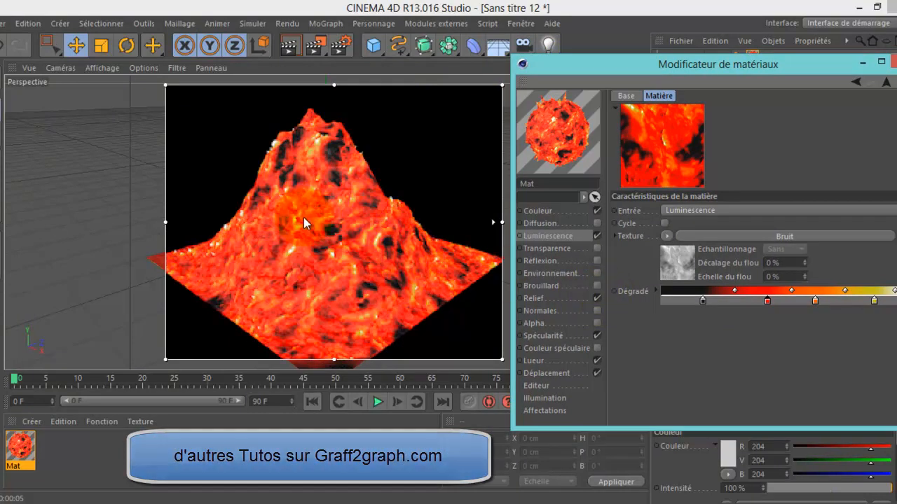
{"action": "left_click_drag", "start_coordinate": [633, 65], "coordinate": [601, 47]}
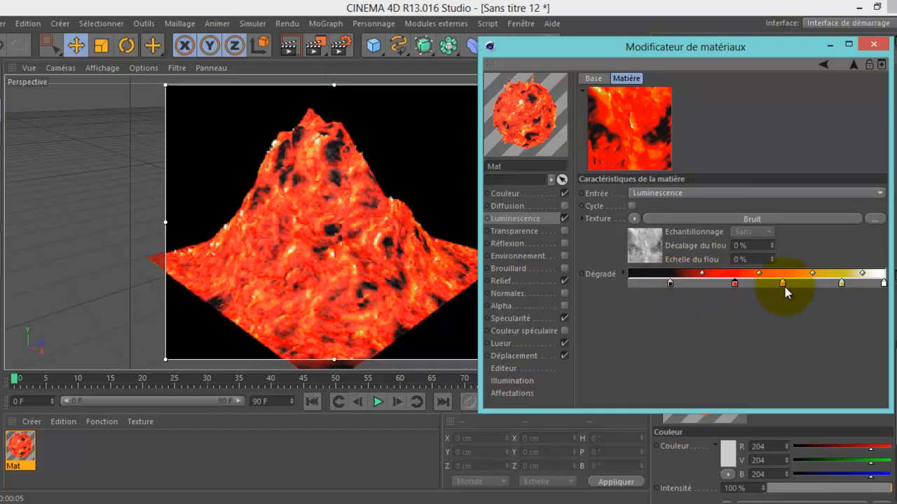
- Move the luminescence gradient's black and red knots slightly closer to its black end
{"action": "left_click", "coordinate": [669, 284]}
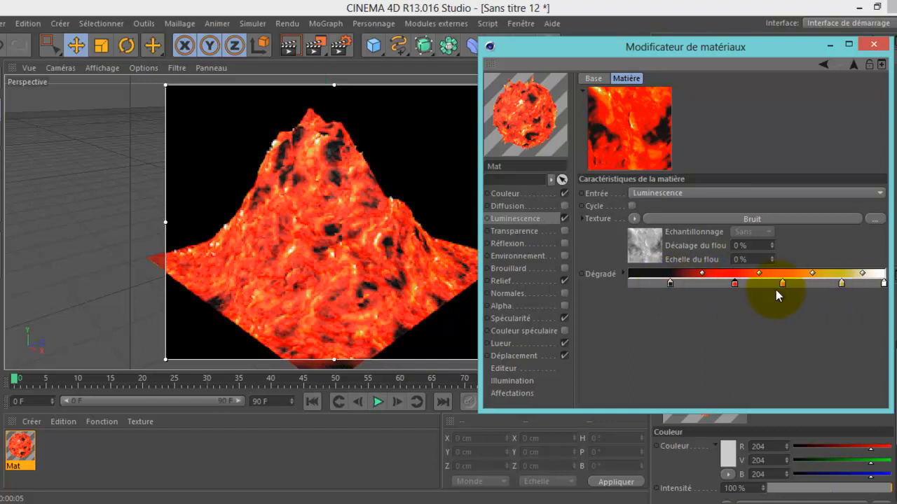
{"action": "left_click", "coordinate": [840, 284]}
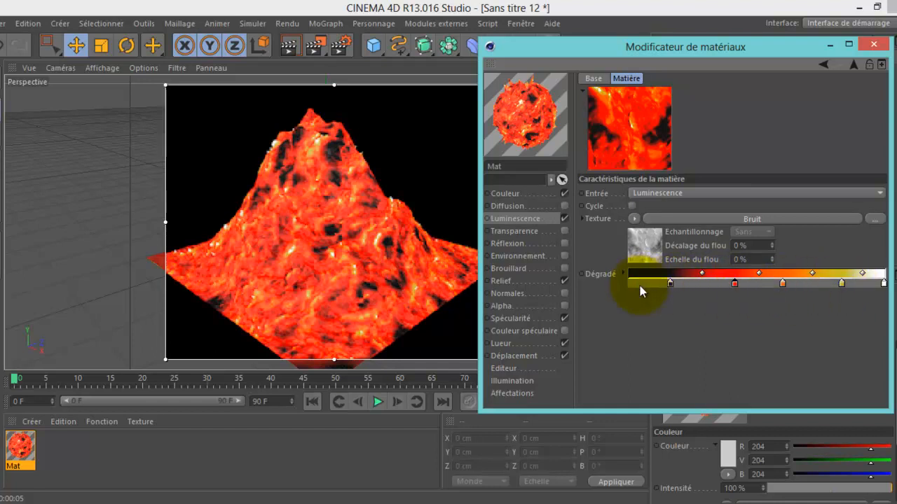
{"action": "left_click", "coordinate": [669, 284]}
{"action": "left_click_drag", "start_coordinate": [669, 285], "coordinate": [658, 284]}
{"action": "left_click_drag", "start_coordinate": [734, 283], "coordinate": [706, 284]}
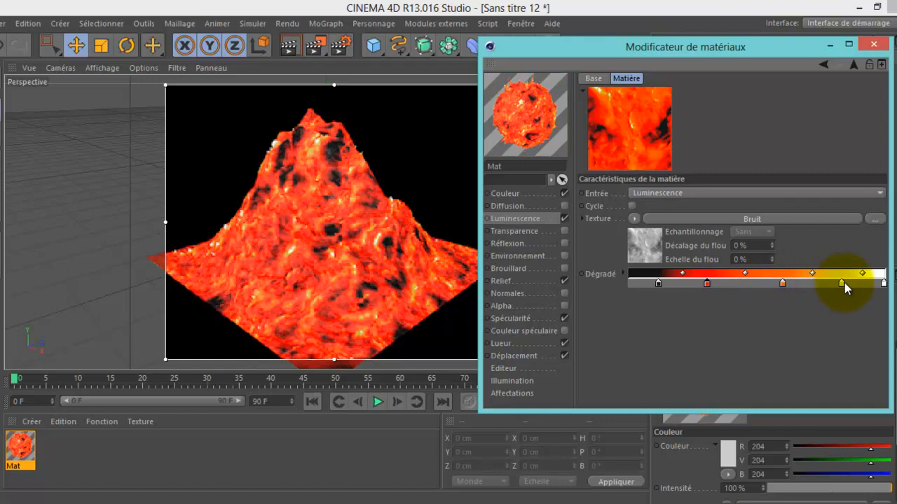
- Group the luminescence gradient's yellow, orange and red knots near its white end and move the black knot to about the middle
{"action": "left_click_drag", "start_coordinate": [843, 283], "coordinate": [863, 284]}
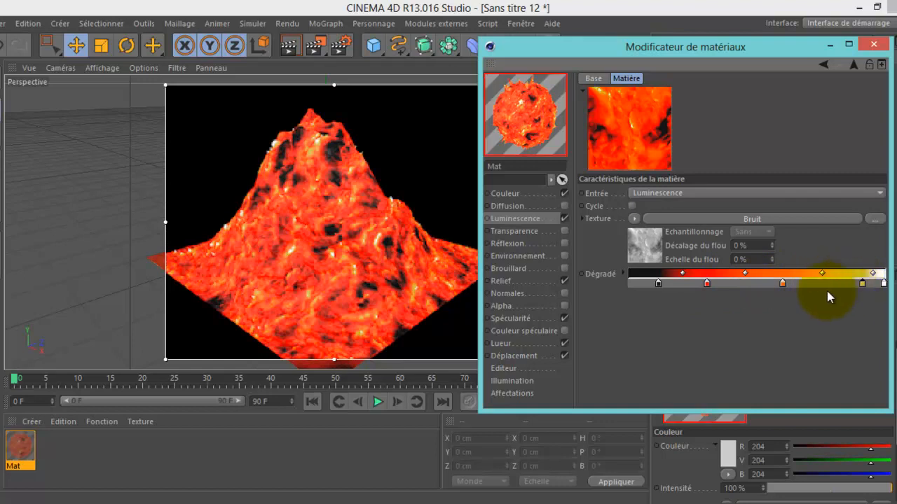
{"action": "left_click_drag", "start_coordinate": [783, 284], "coordinate": [838, 283]}
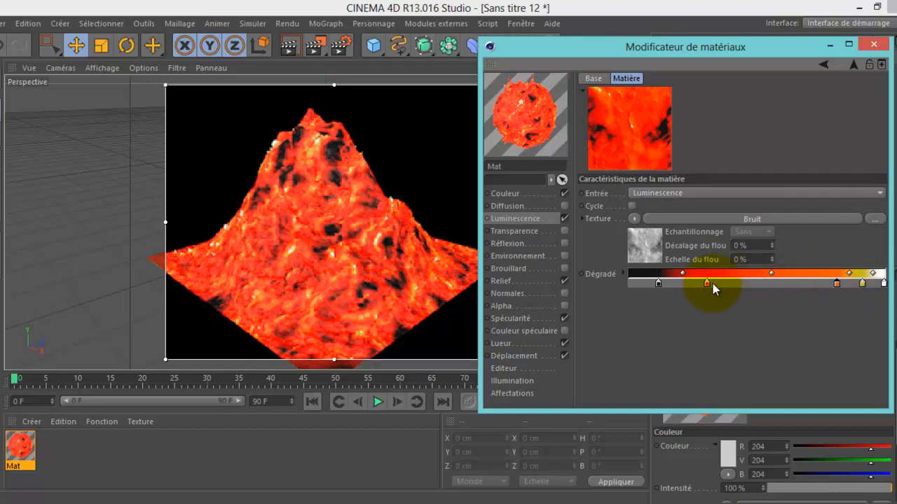
{"action": "left_click_drag", "start_coordinate": [706, 284], "coordinate": [807, 284]}
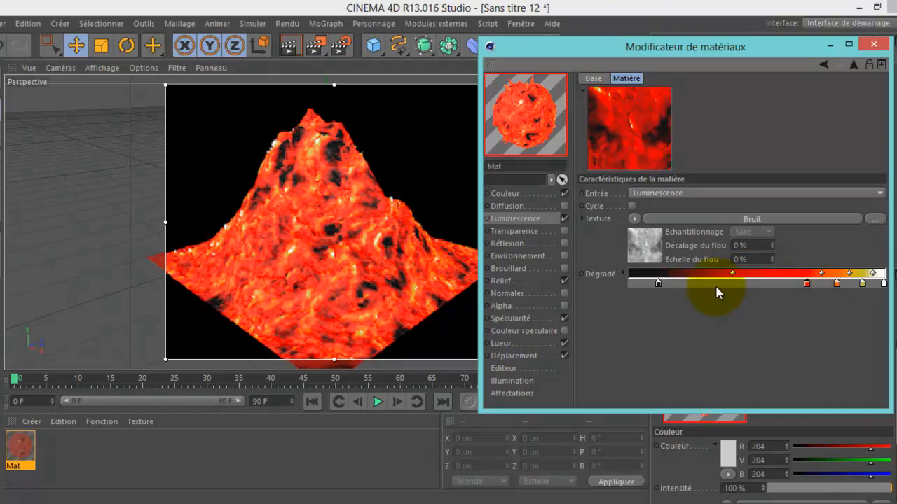
{"action": "left_click_drag", "start_coordinate": [659, 283], "coordinate": [761, 285]}
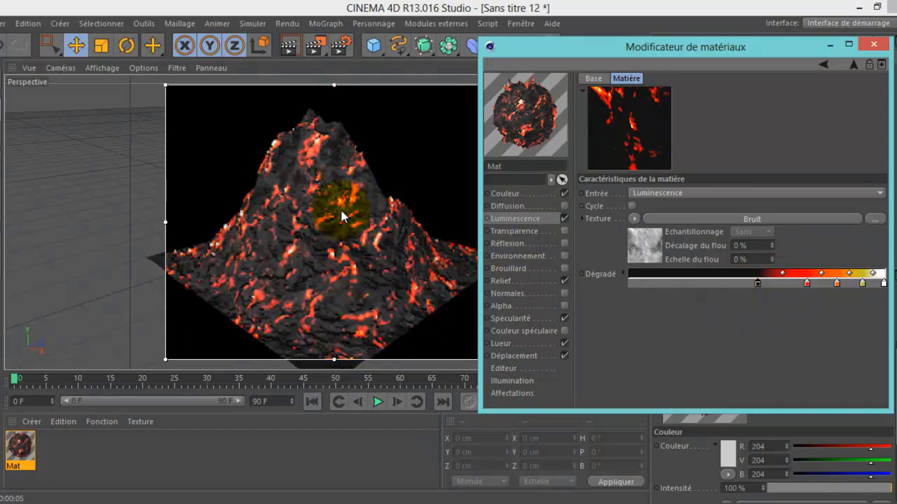
{"action": "mouse_move", "coordinate": [545, 52]}
{"action": "left_mouse_down"}
{"action": "mouse_move", "coordinate": [568, 42]}
{"action": "mouse_move", "coordinate": [552, 38]}
{"action": "left_mouse_up"}
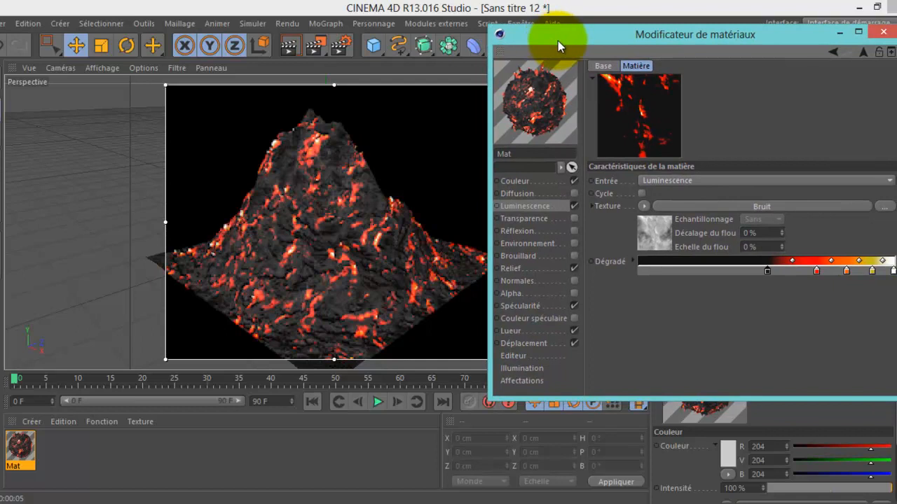